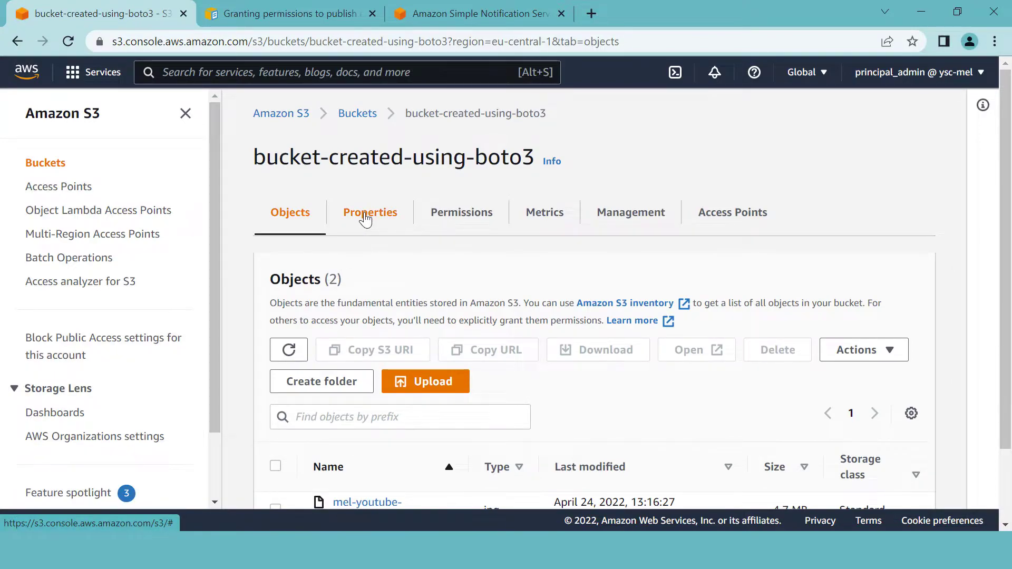
- Open the bucket-created-using-boto3 bucket to reach its Properties page
click(366, 219)
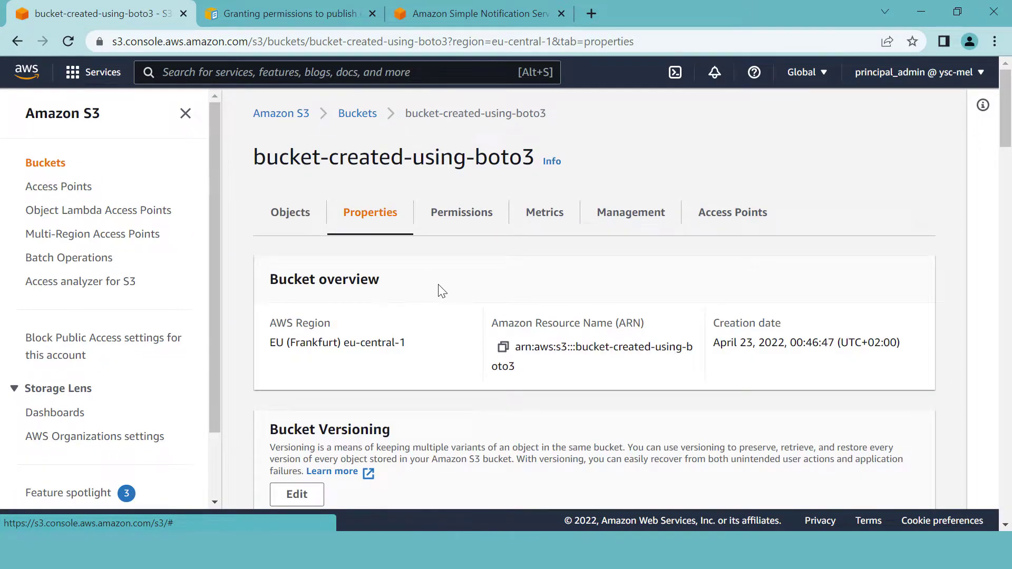
- Start a new event notification for the bucket and review its event types and destinations
scroll(442, 292, down, 6)
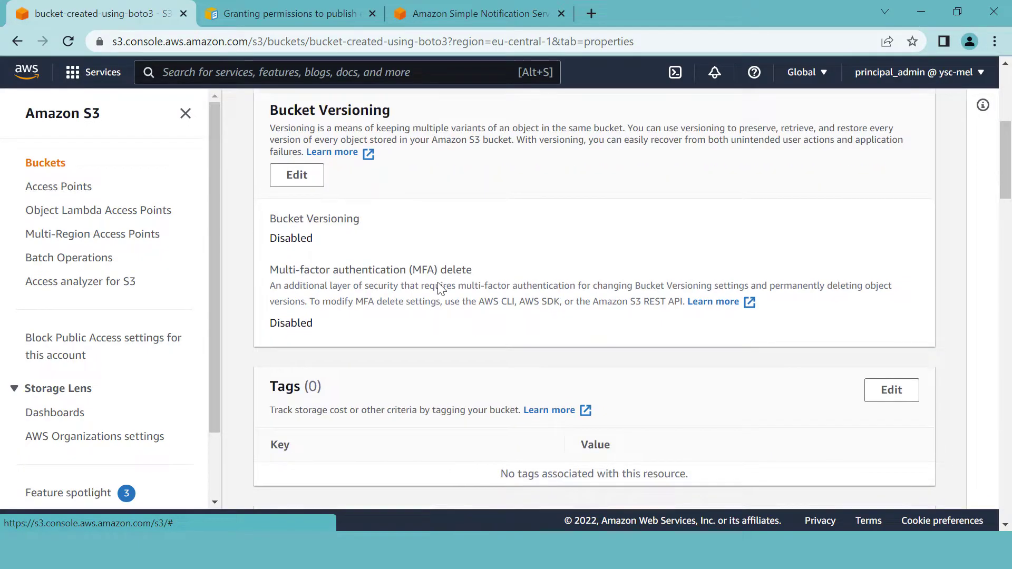
scroll(442, 289, down, 12)
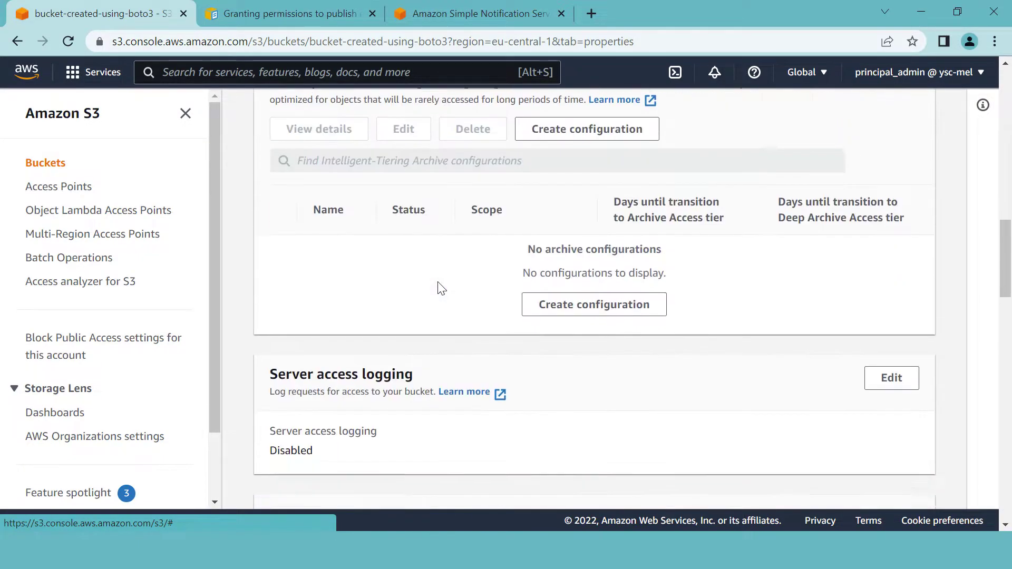
scroll(442, 289, down, 11)
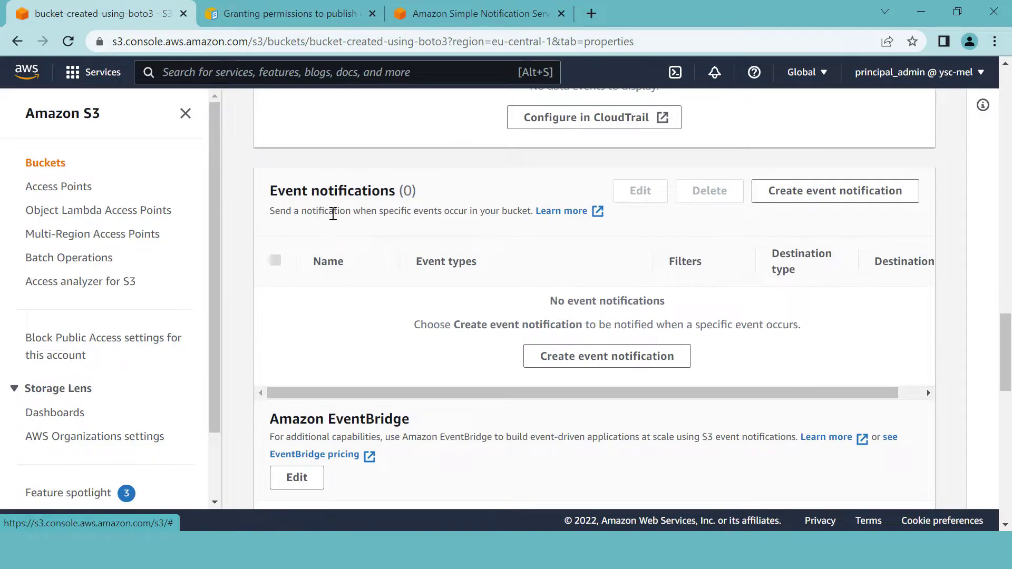
click(793, 196)
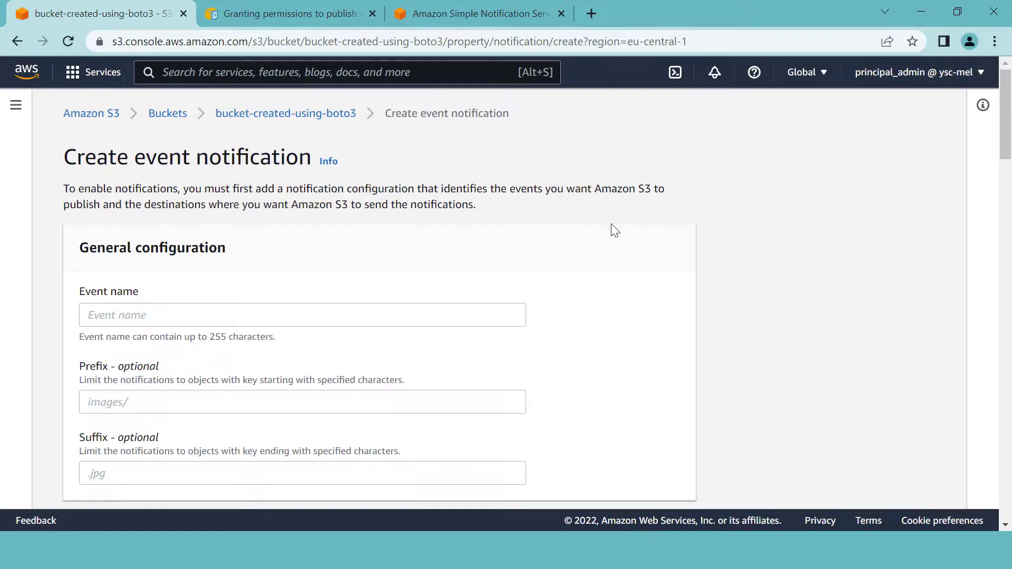
scroll(393, 282, down, 6)
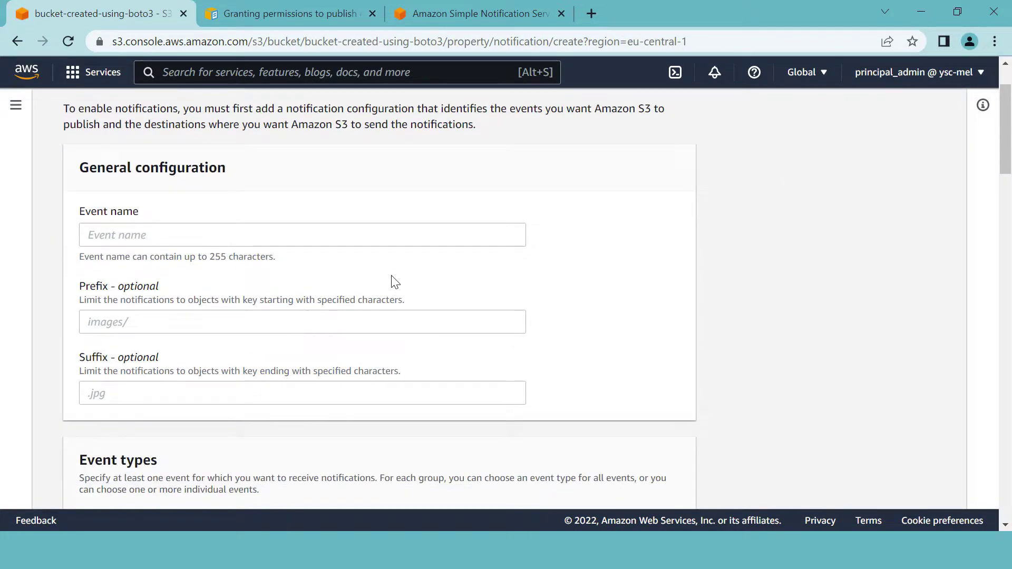
scroll(393, 275, down, 9)
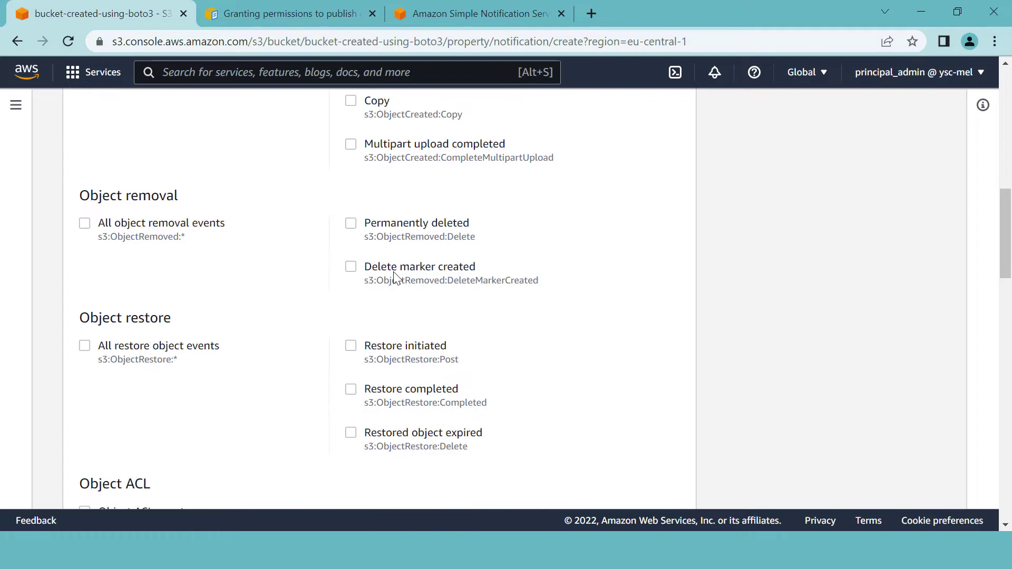
scroll(397, 276, down, 6)
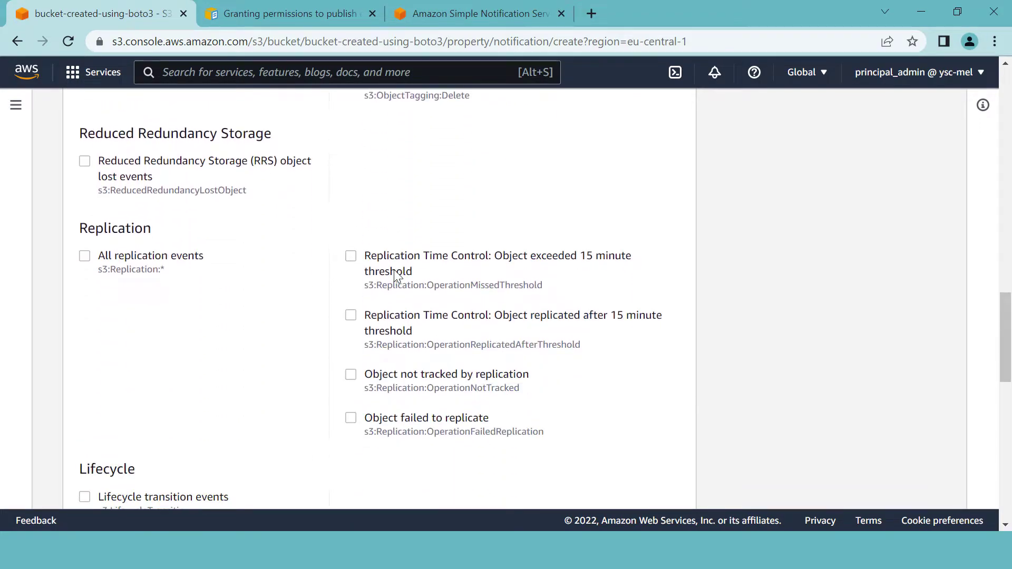
scroll(396, 272, down, 11)
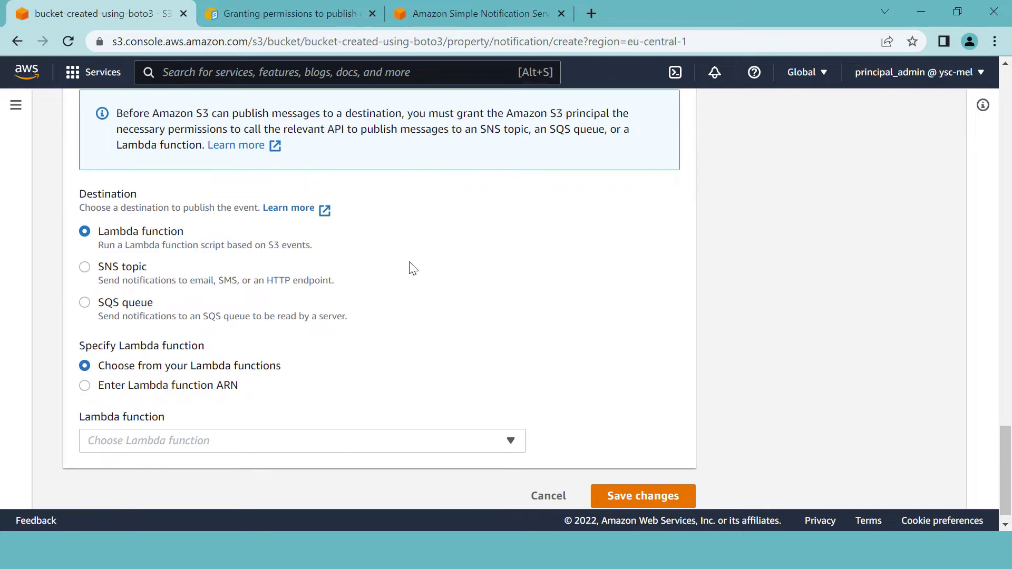
scroll(452, 307, up, 11)
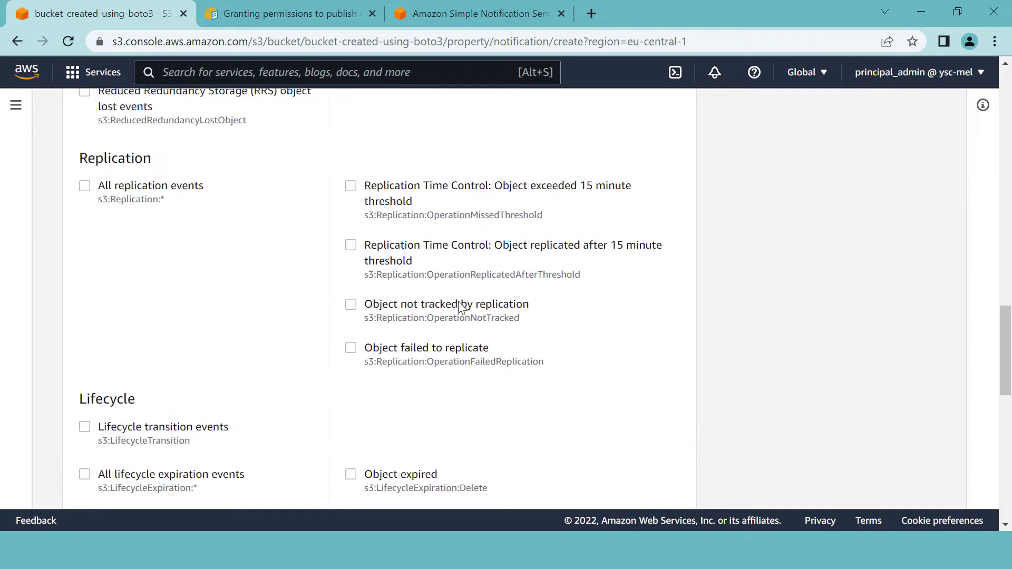
scroll(459, 308, up, 15)
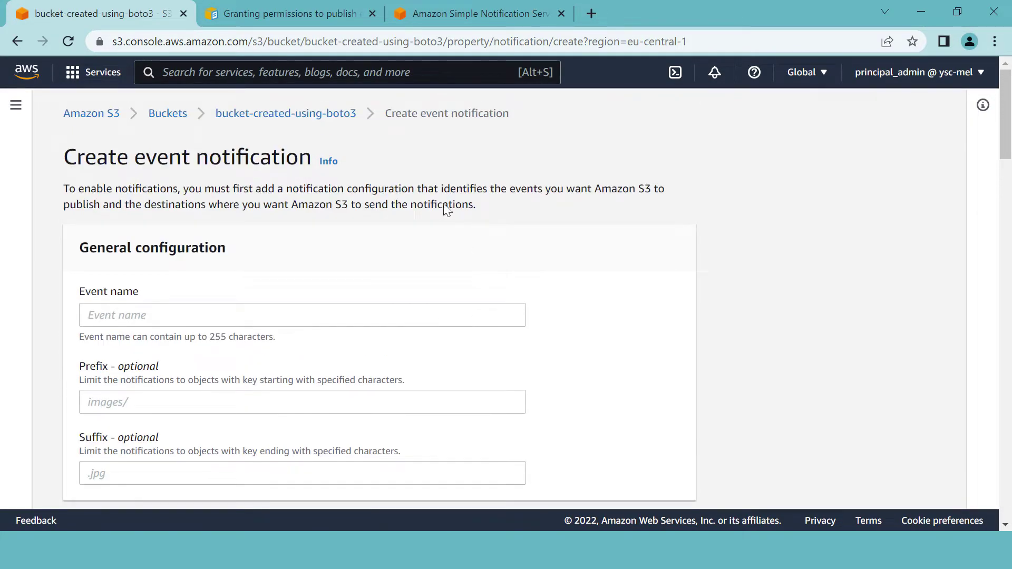
right_click(110, 11)
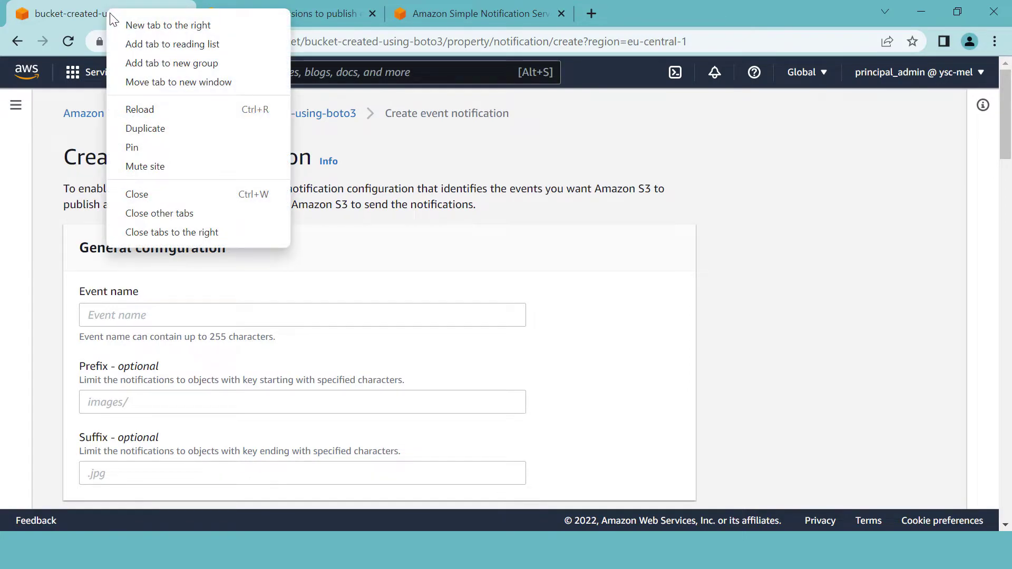
- Duplicate the tab and open the SNS Topics list in the Frankfurt region
click(158, 129)
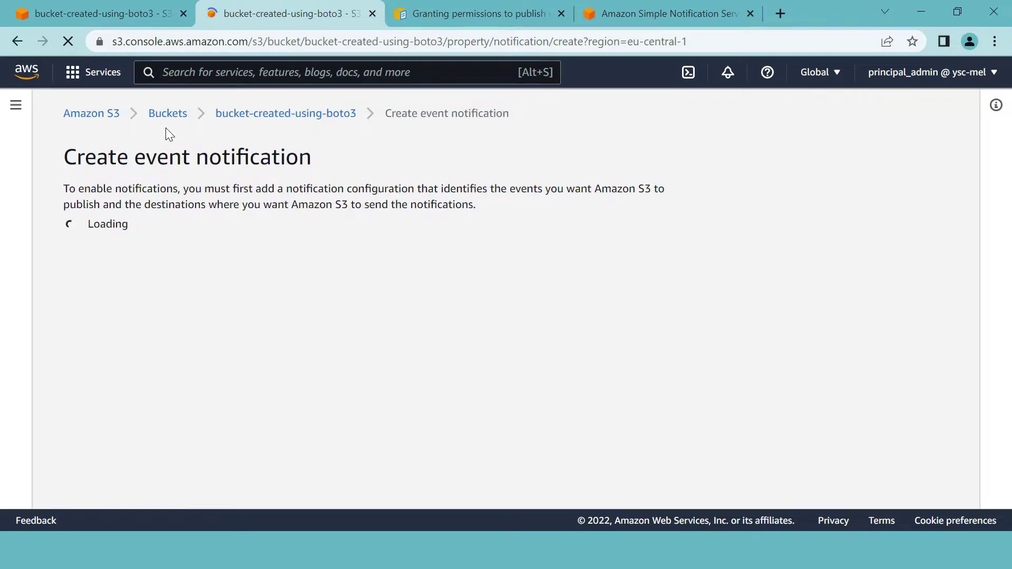
click(194, 75)
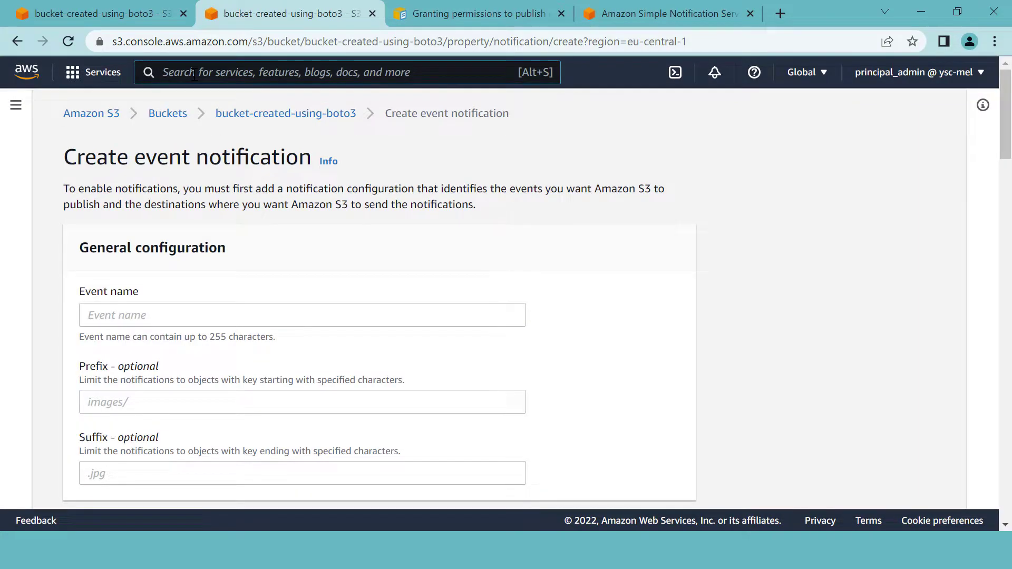
text(SNS)
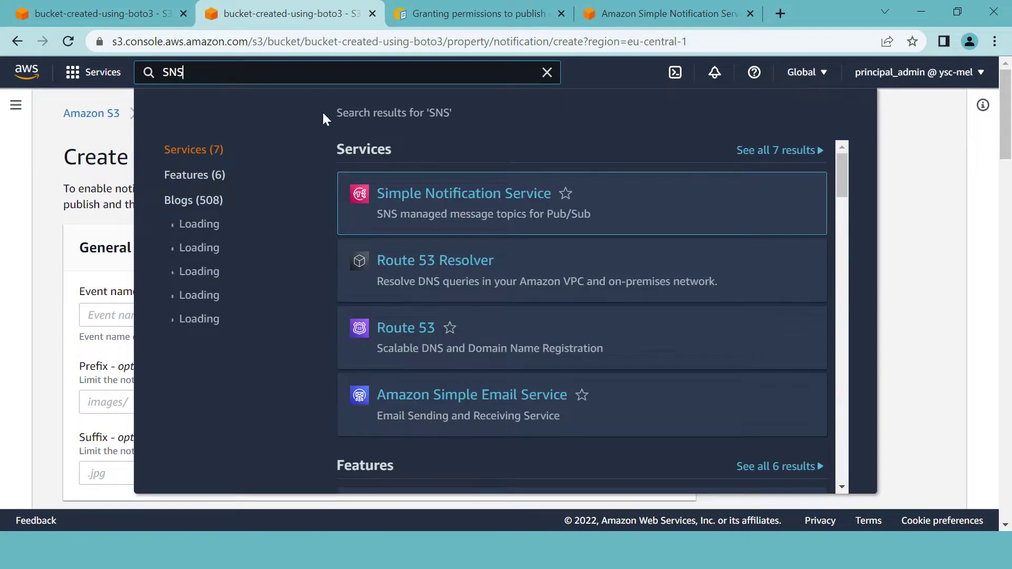
click(438, 199)
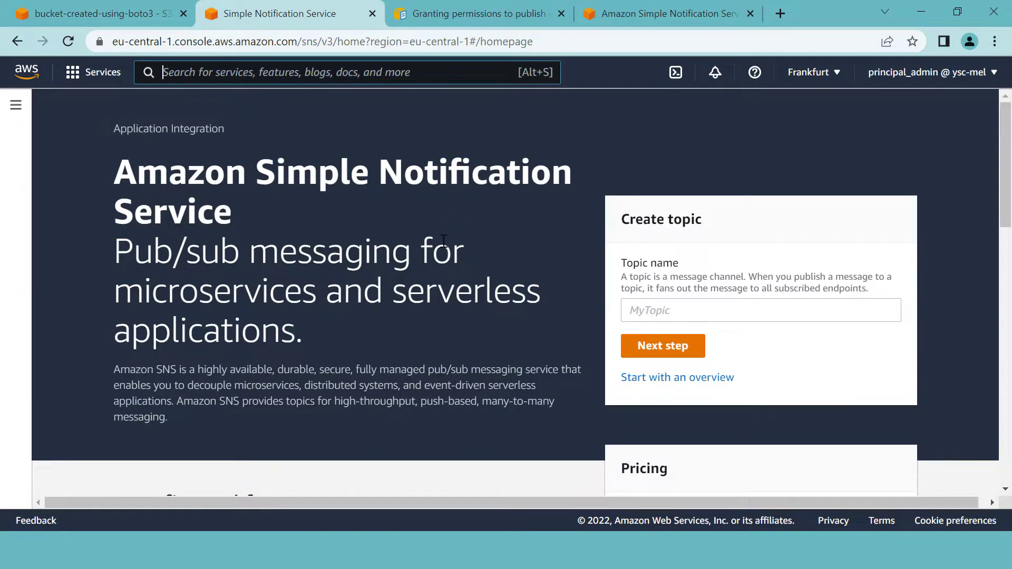
click(16, 105)
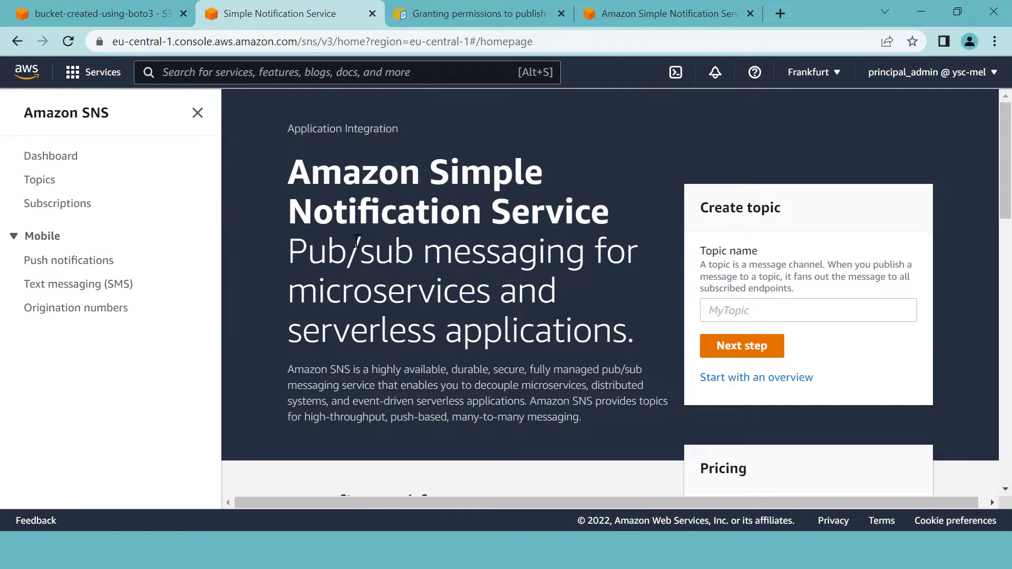
click(42, 185)
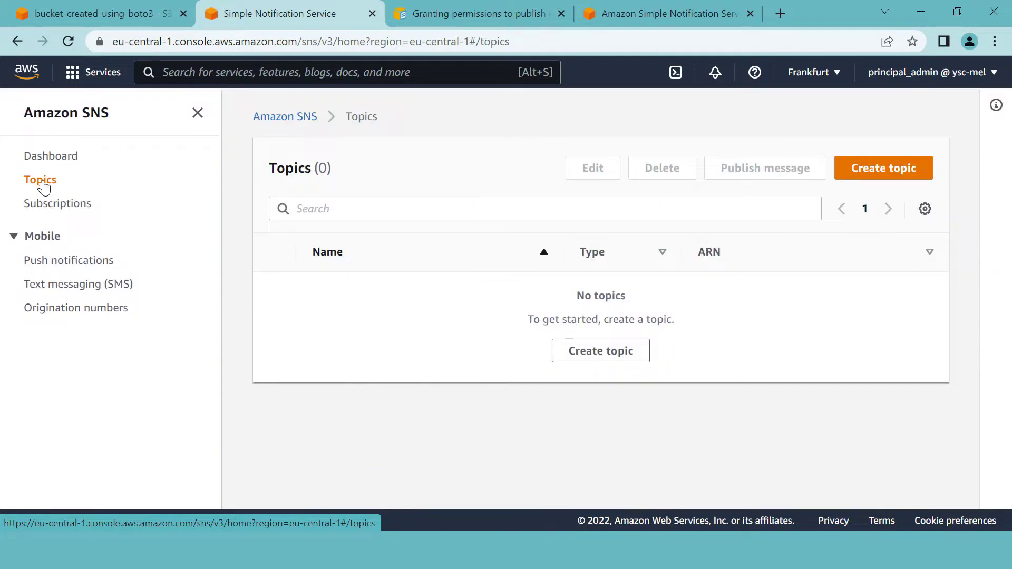
- Start a new SNS topic and choose the Standard type rather than FIFO
click(883, 169)
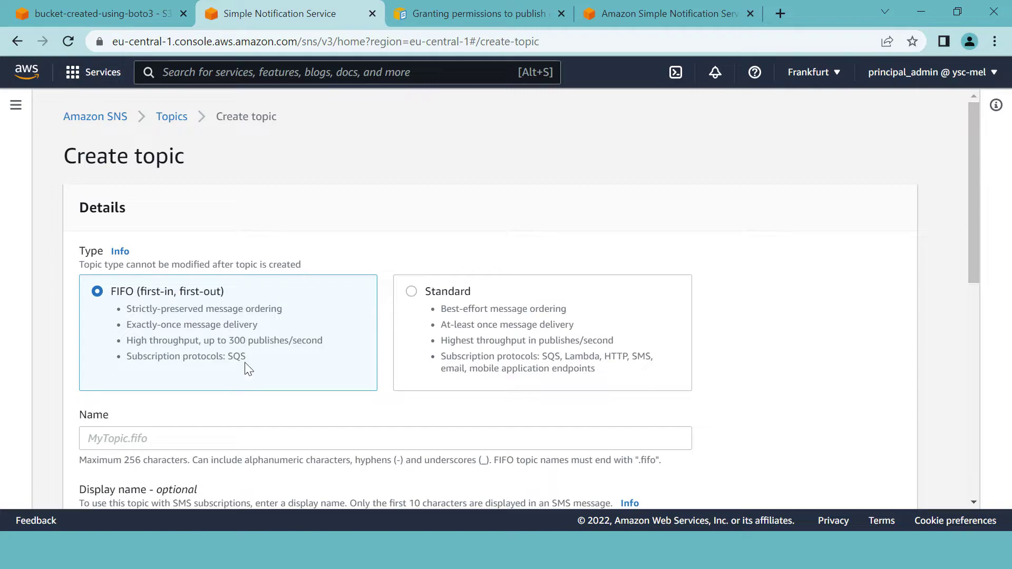
scroll(210, 343, down, 2)
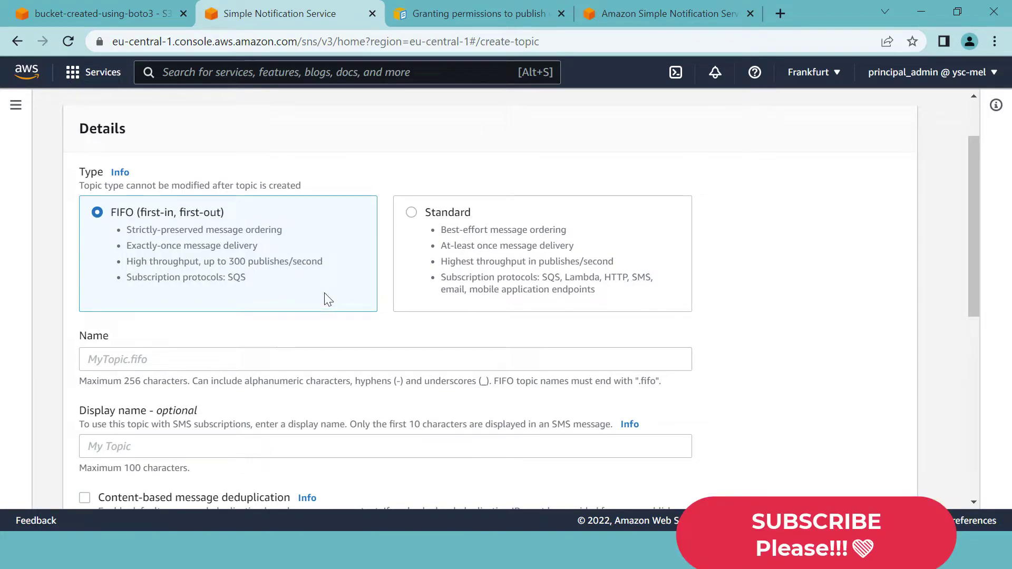
click(411, 213)
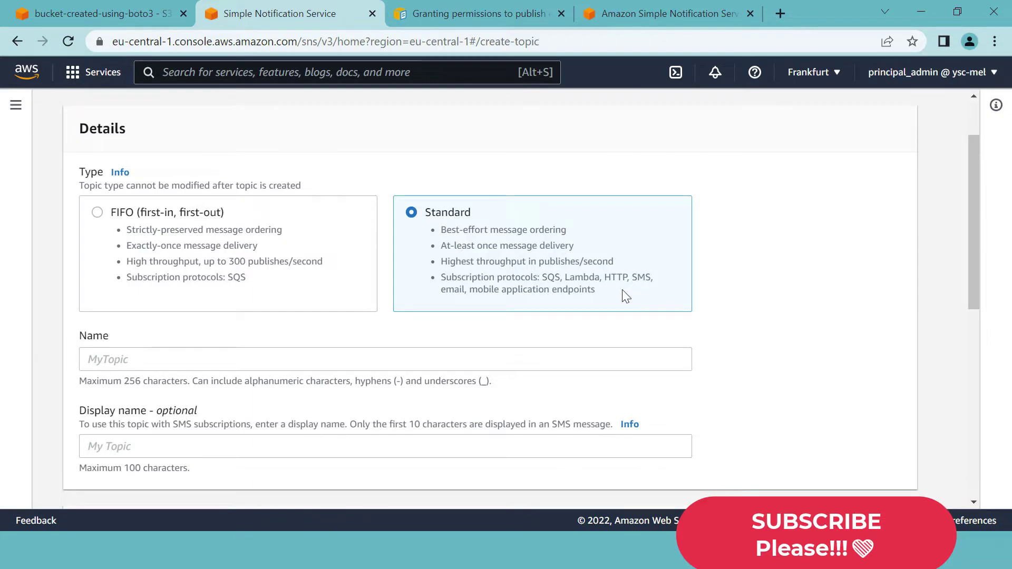
drag(444, 279, 535, 278)
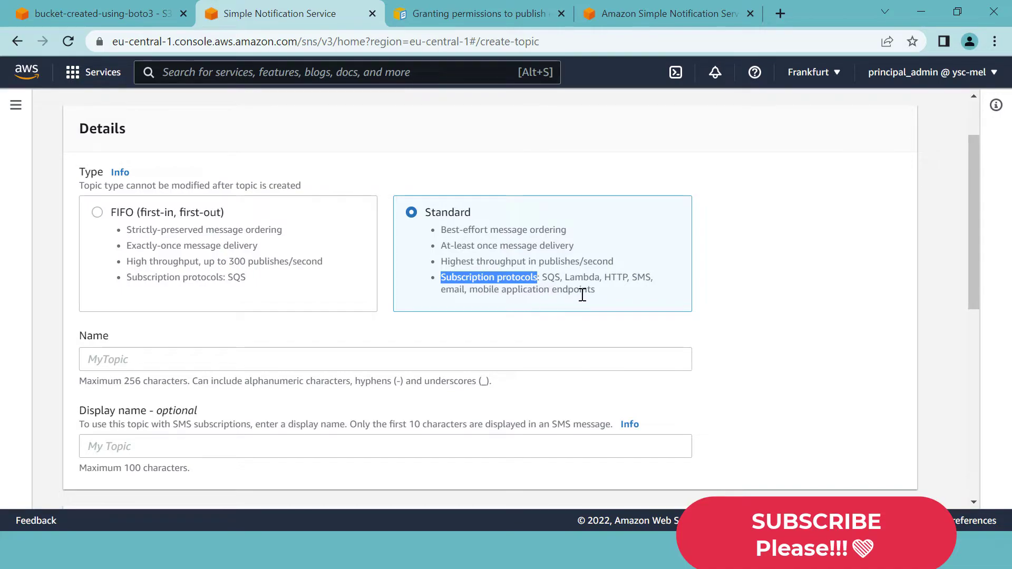
click(602, 301)
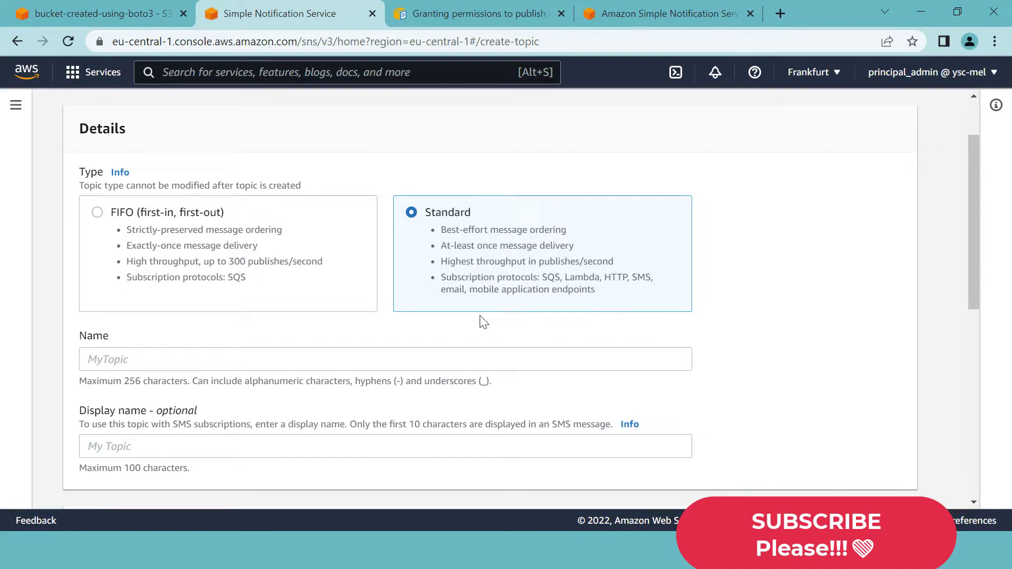
double_click(229, 279)
scroll(242, 280, down, 2)
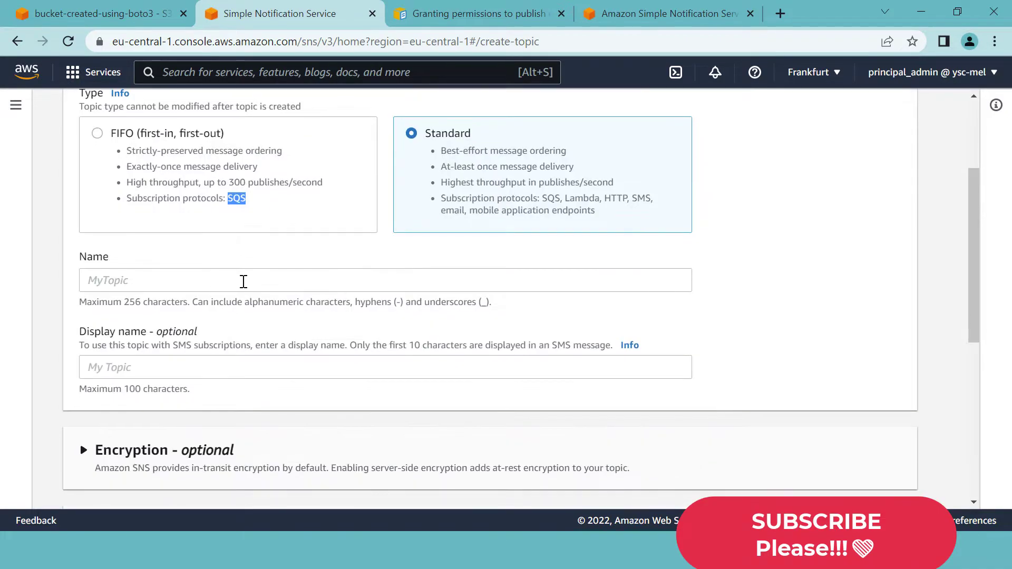
scroll(242, 280, up, 2)
scroll(160, 276, down, 2)
- Name the topic send-sms-topic and create it with default settings
click(154, 282)
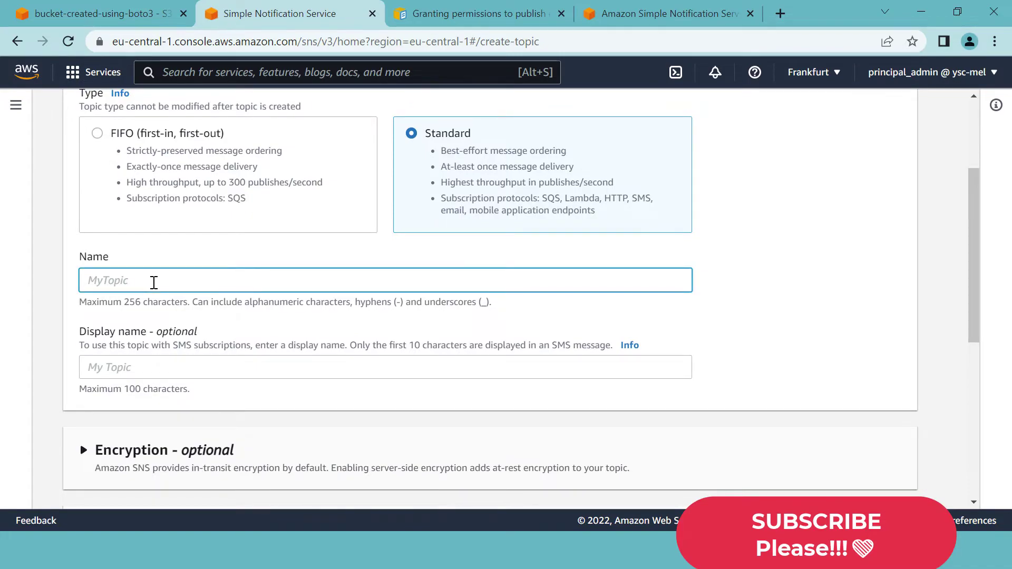
text(send-sms-top)
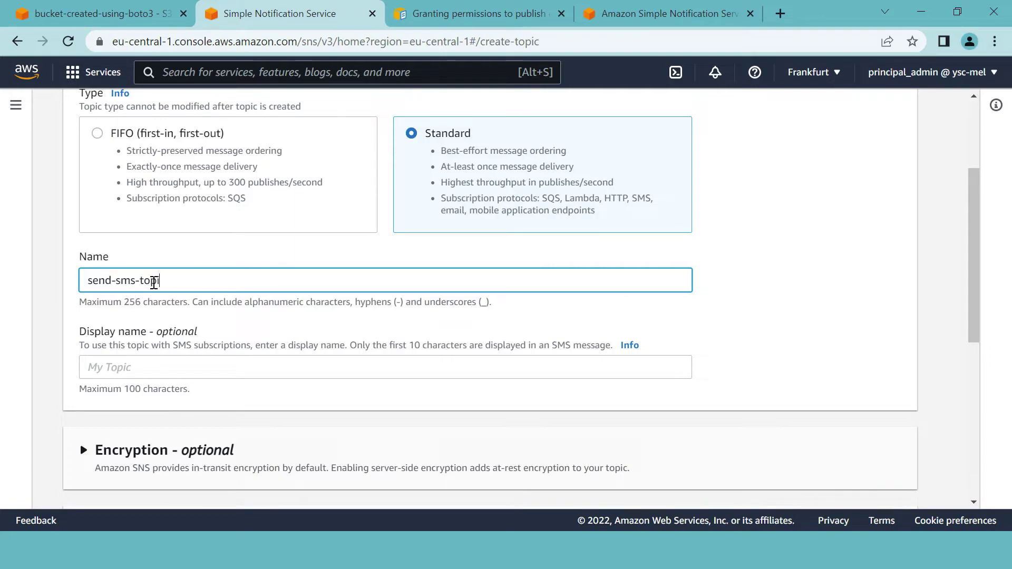
text(ic)
scroll(299, 310, down, 3)
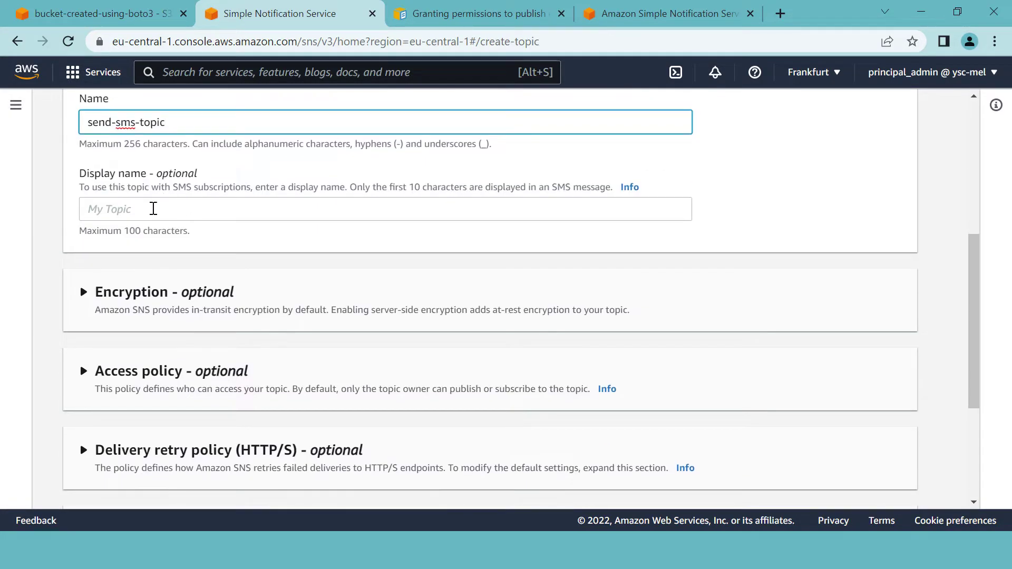
scroll(209, 230, down, 4)
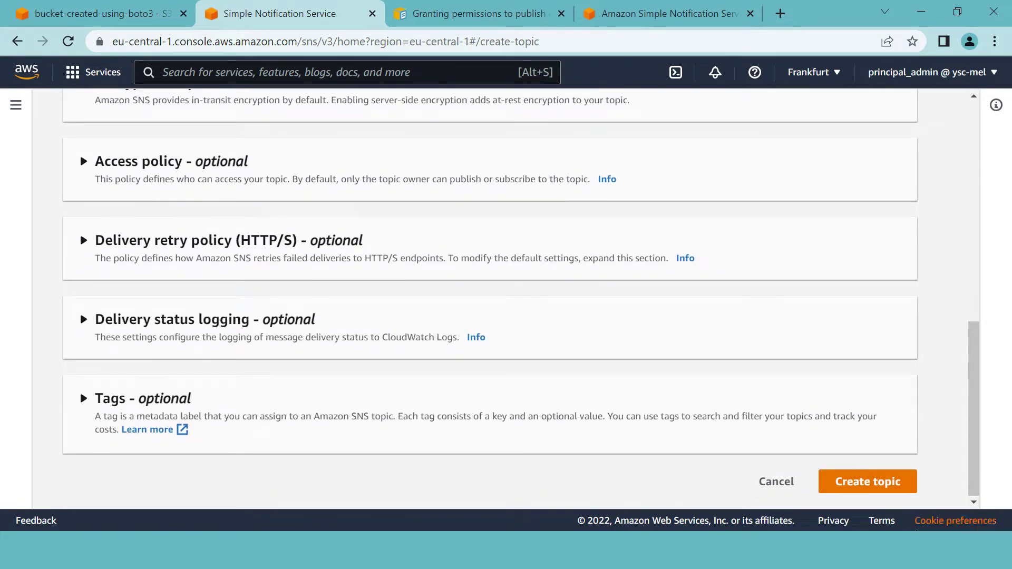
scroll(282, 213, up, 3)
scroll(281, 213, down, 3)
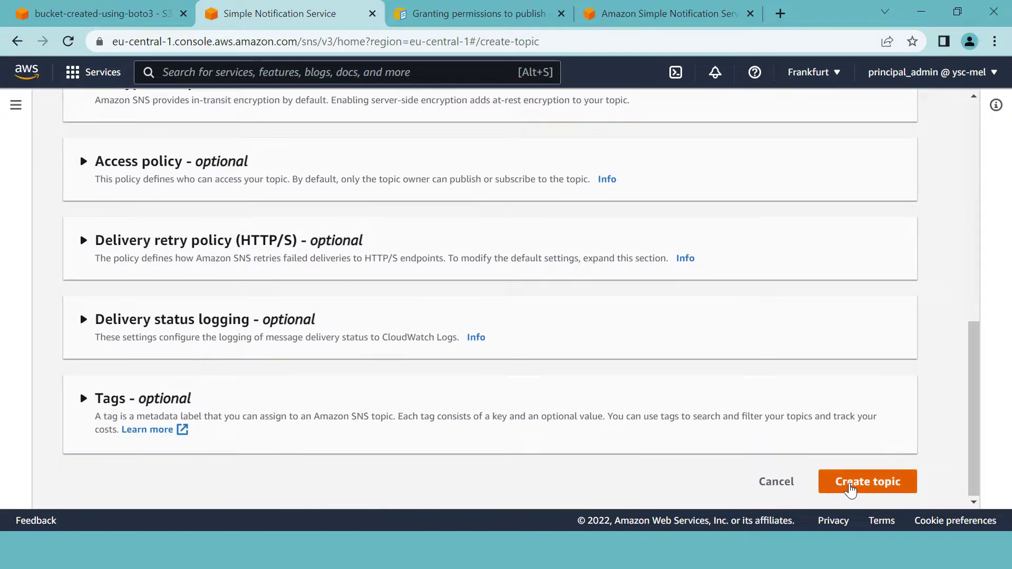
click(851, 487)
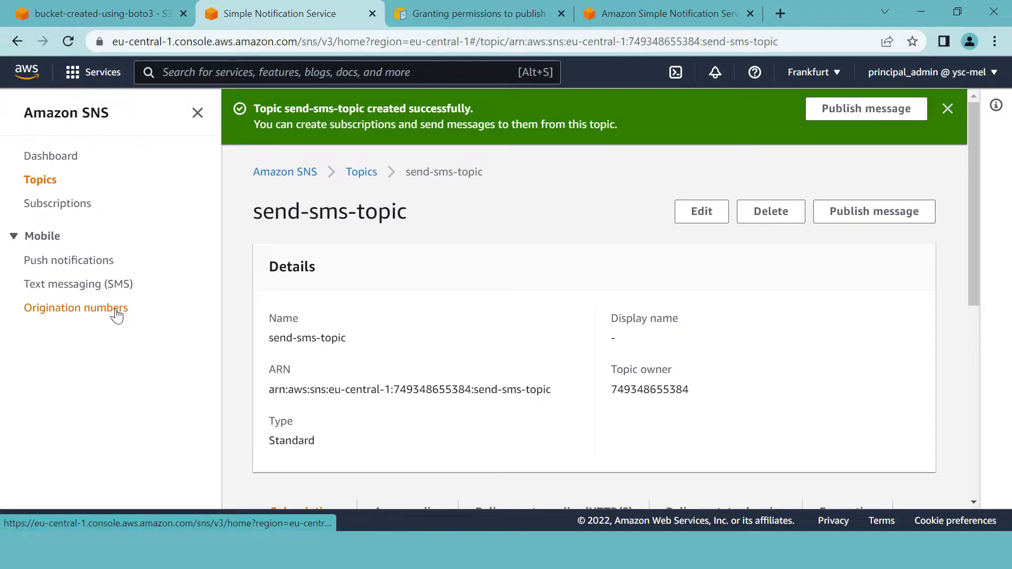
- Go to the Mobile Text messaging (SMS) page in the SNS sidebar
click(83, 290)
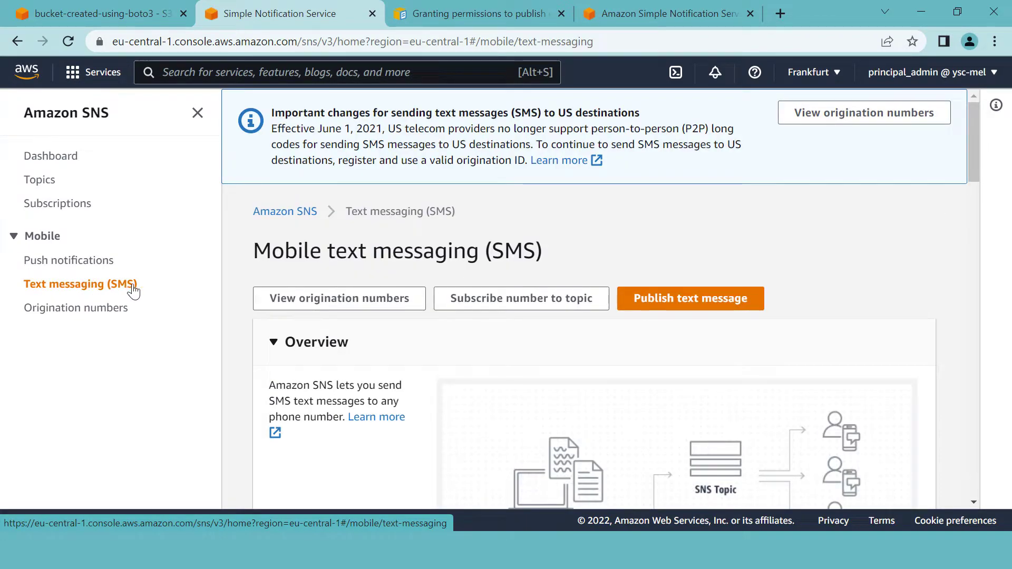
- Open the Add phone number form under Sandbox destination phone numbers
scroll(454, 357, down, 6)
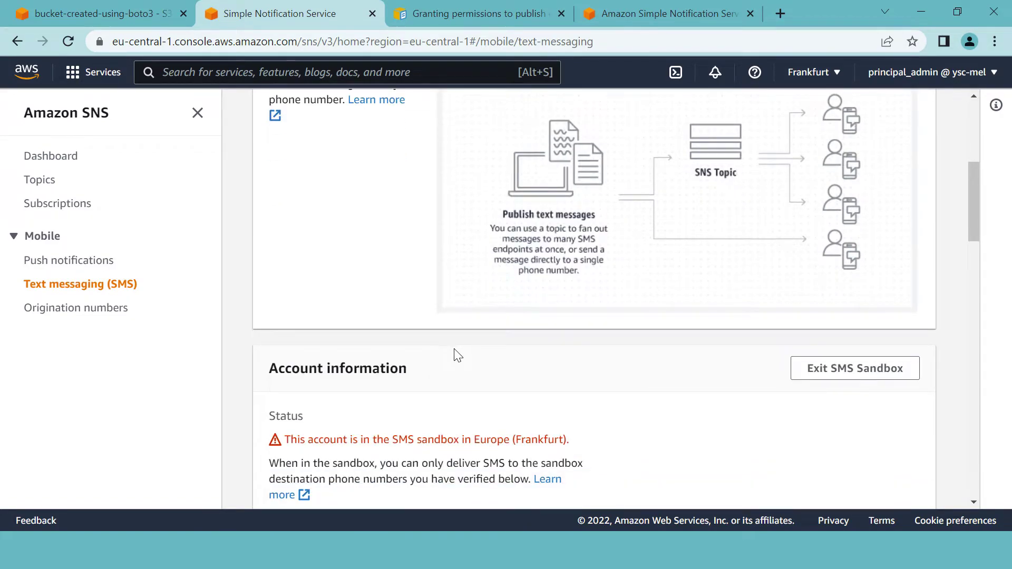
scroll(457, 355, down, 2)
scroll(456, 356, down, 1)
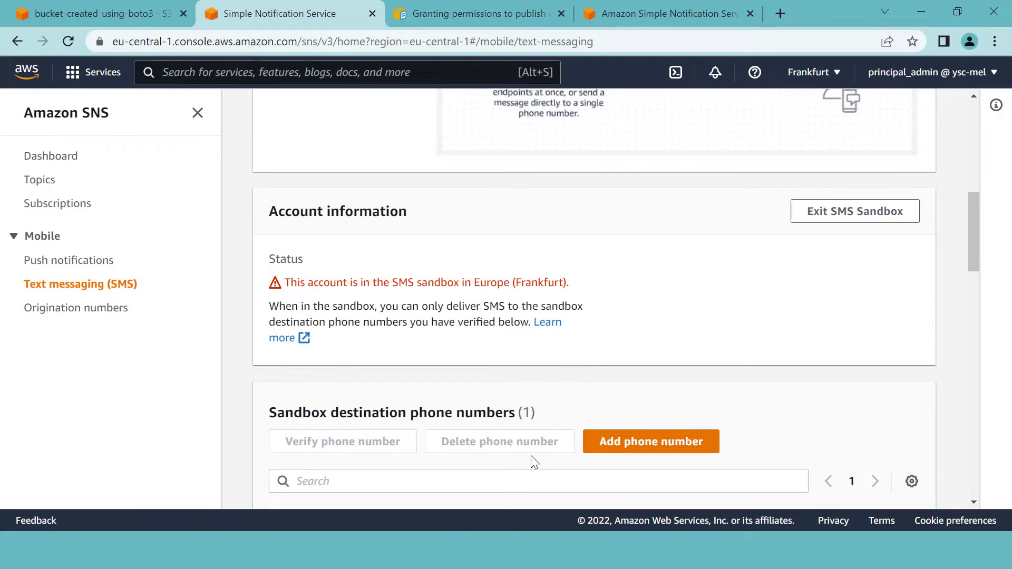
click(628, 444)
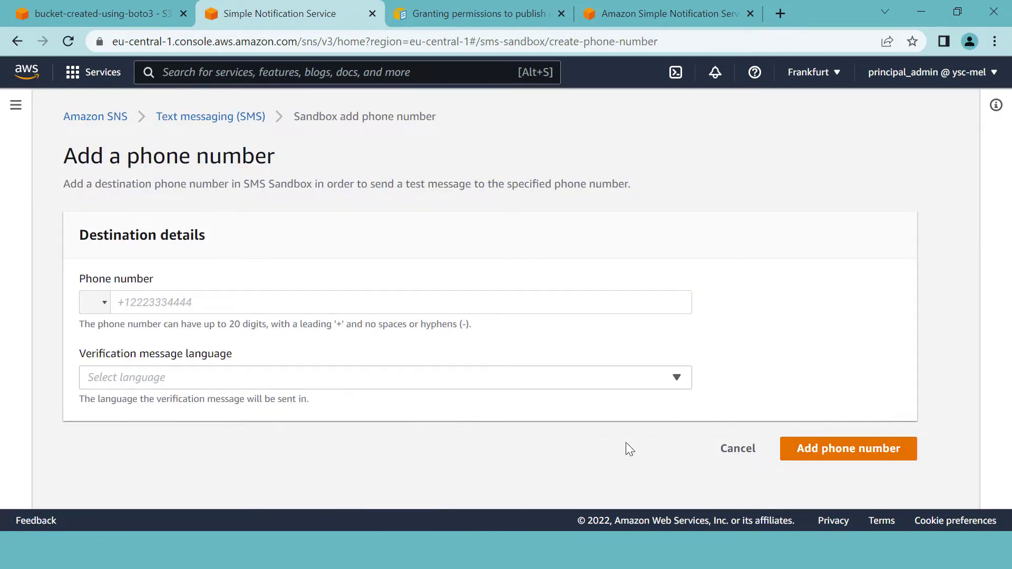
- Look through the country code list, then cancel the empty phone number form
click(105, 308)
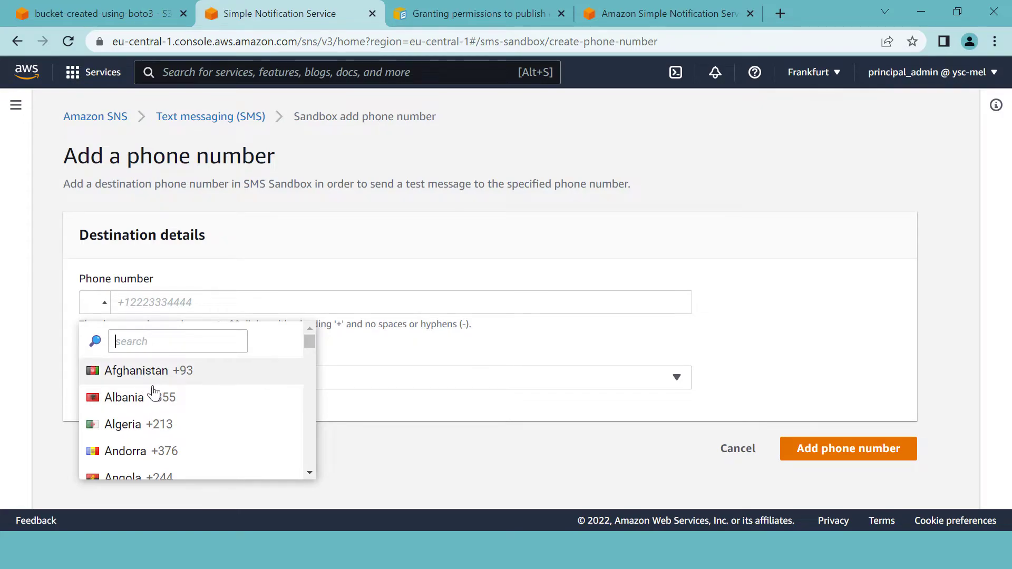
scroll(86, 369, down, 3)
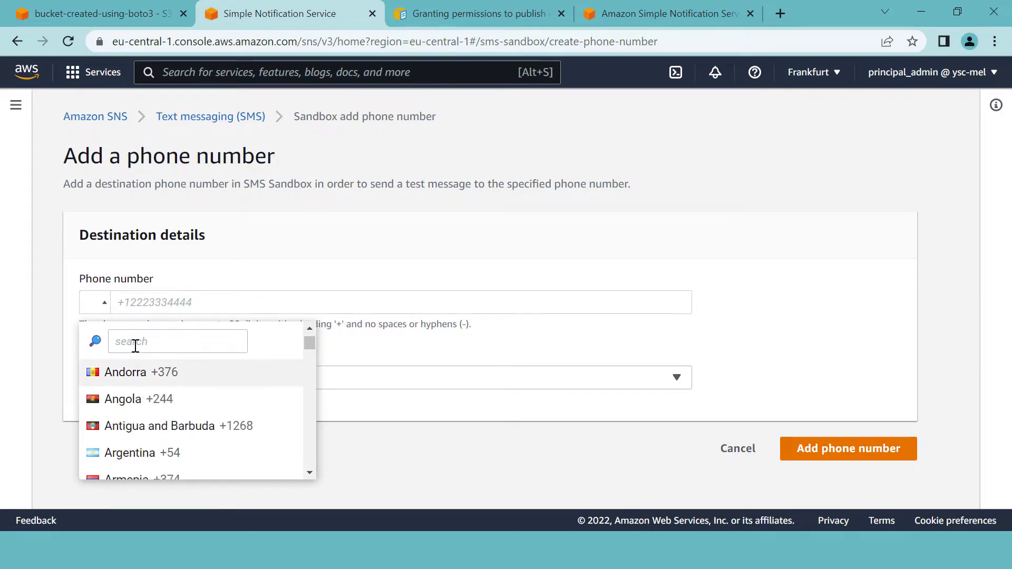
click(182, 300)
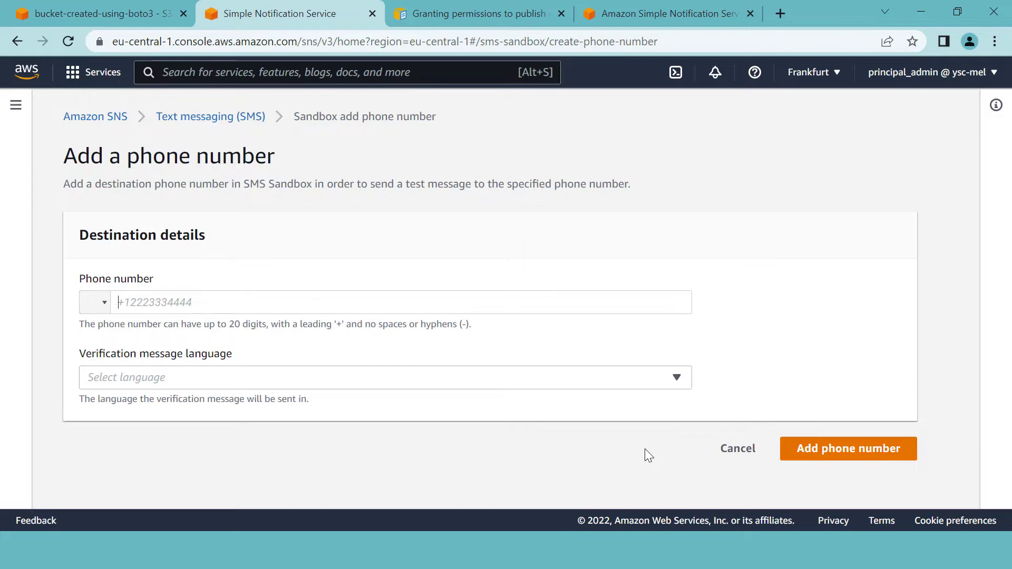
click(735, 458)
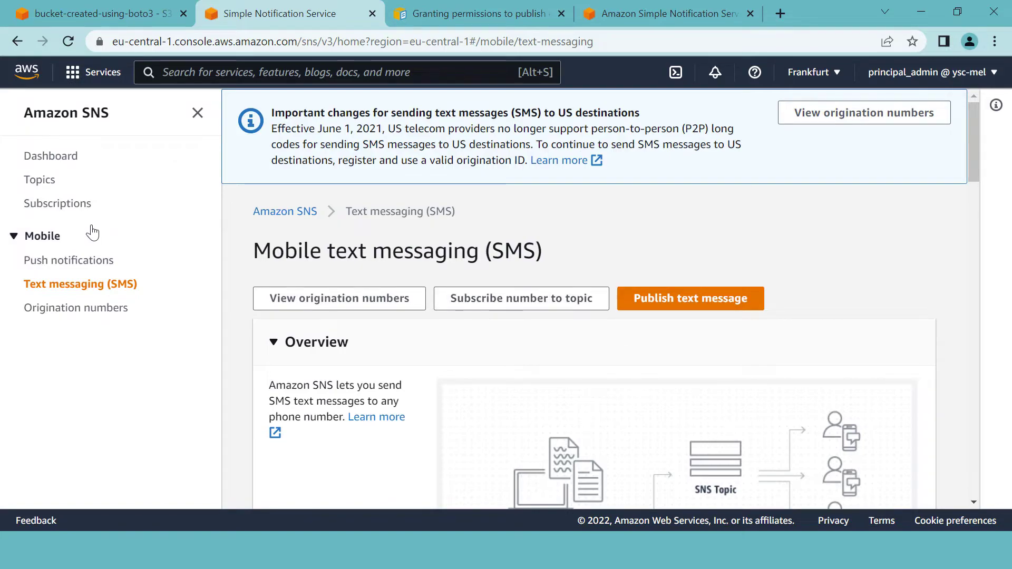
- Open send-sms-topic from the Topics list and start a new subscription for it
click(41, 184)
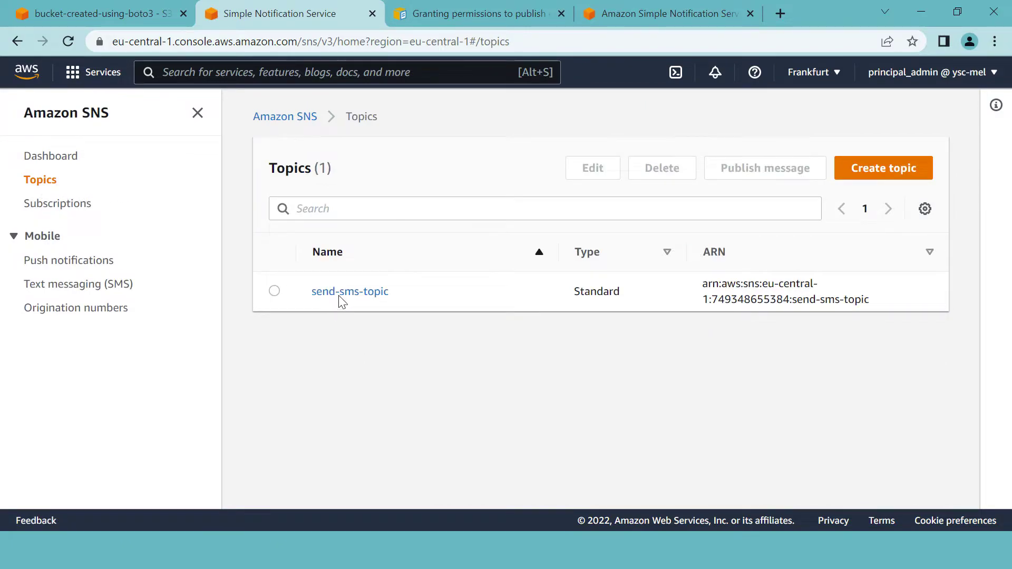
click(352, 299)
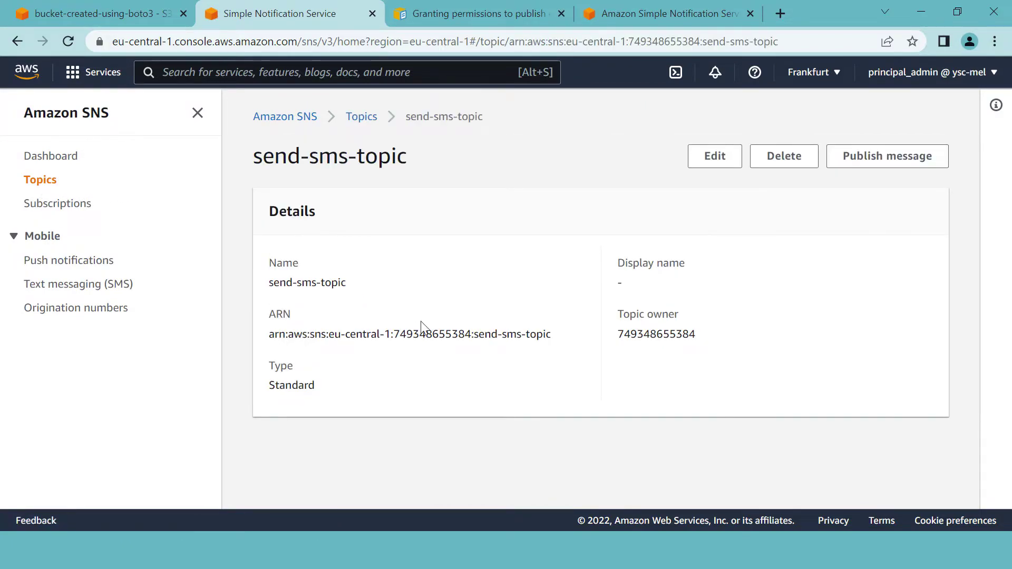
scroll(464, 330, down, 5)
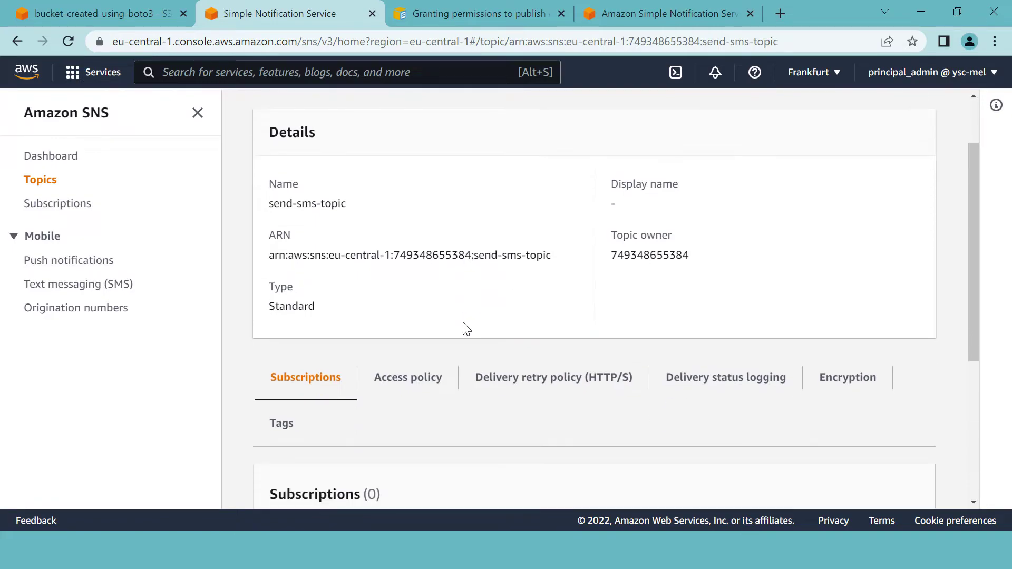
scroll(316, 236, down, 2)
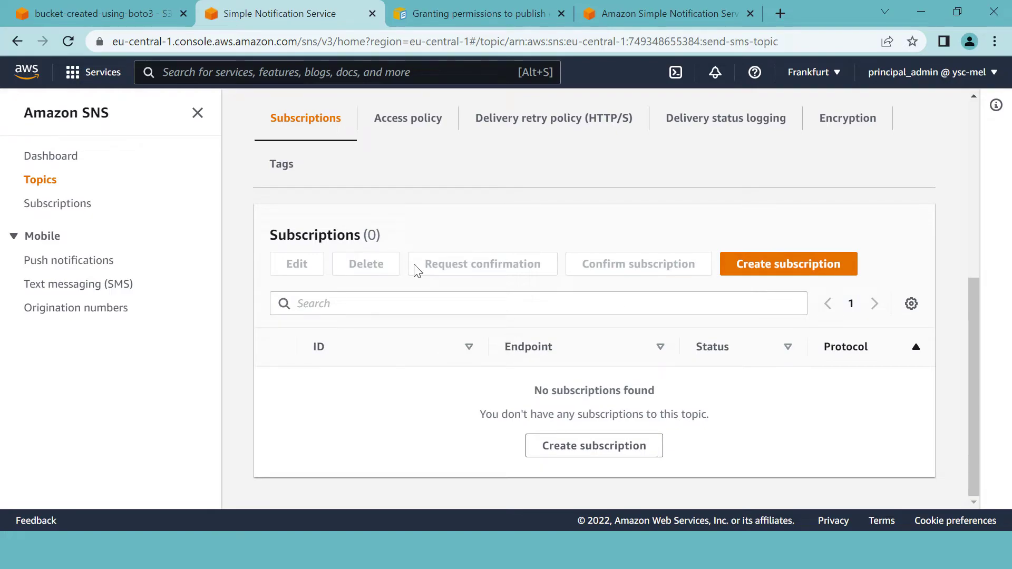
click(772, 271)
- Subscribe the saved phone number to send-sms-topic using the SMS protocol
scroll(276, 282, down, 2)
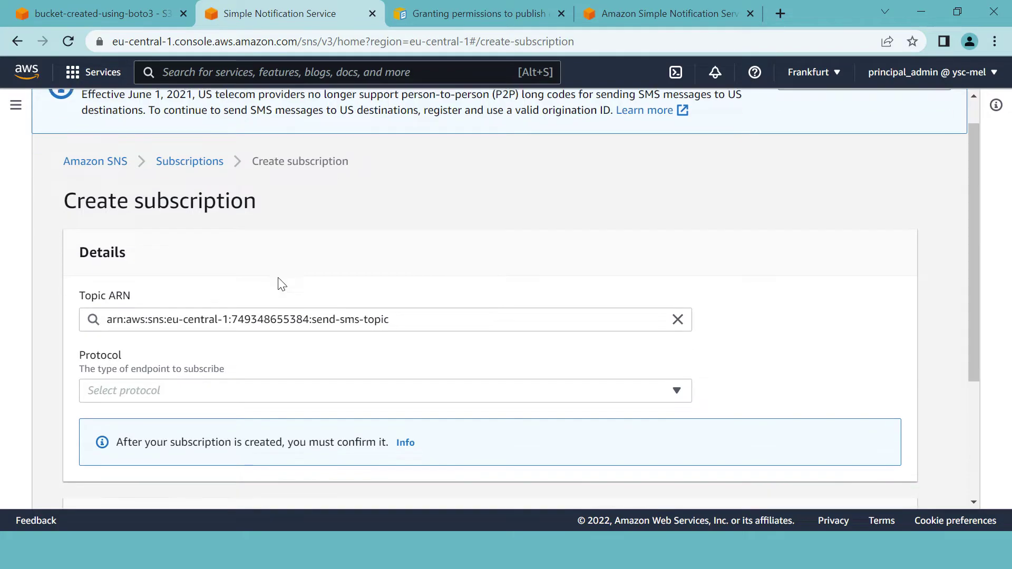
scroll(209, 310, down, 2)
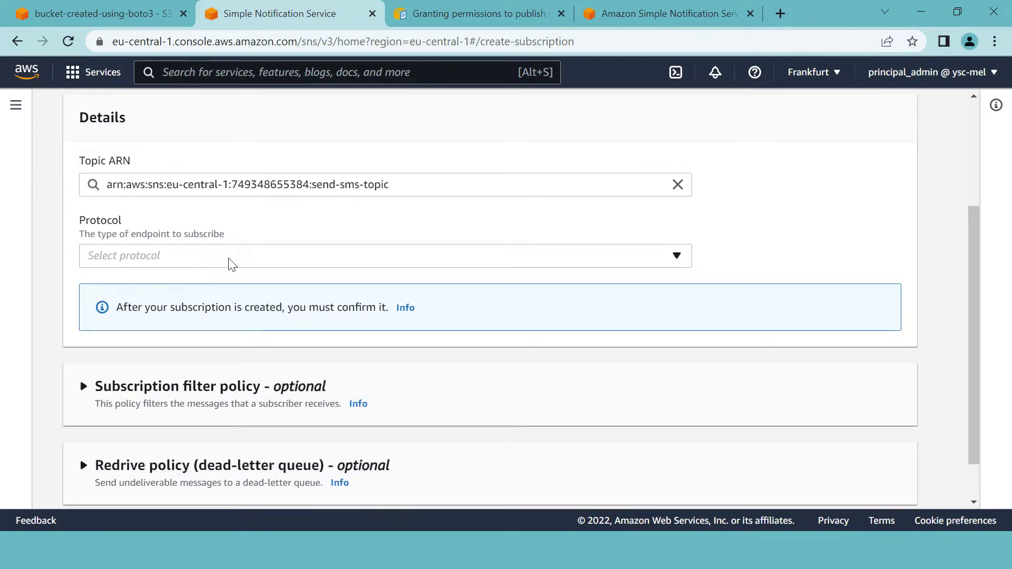
click(232, 264)
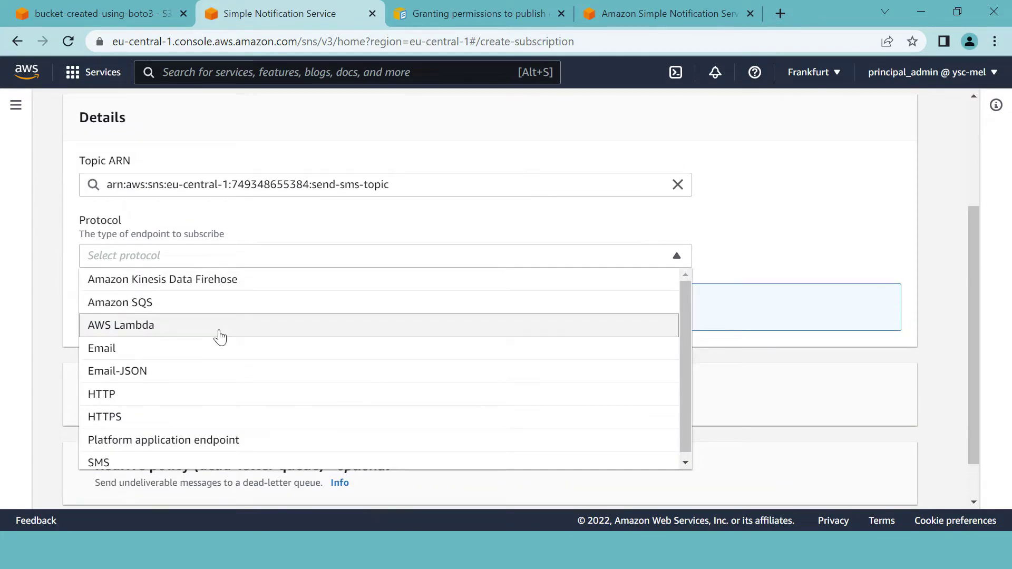
scroll(211, 348, down, 1)
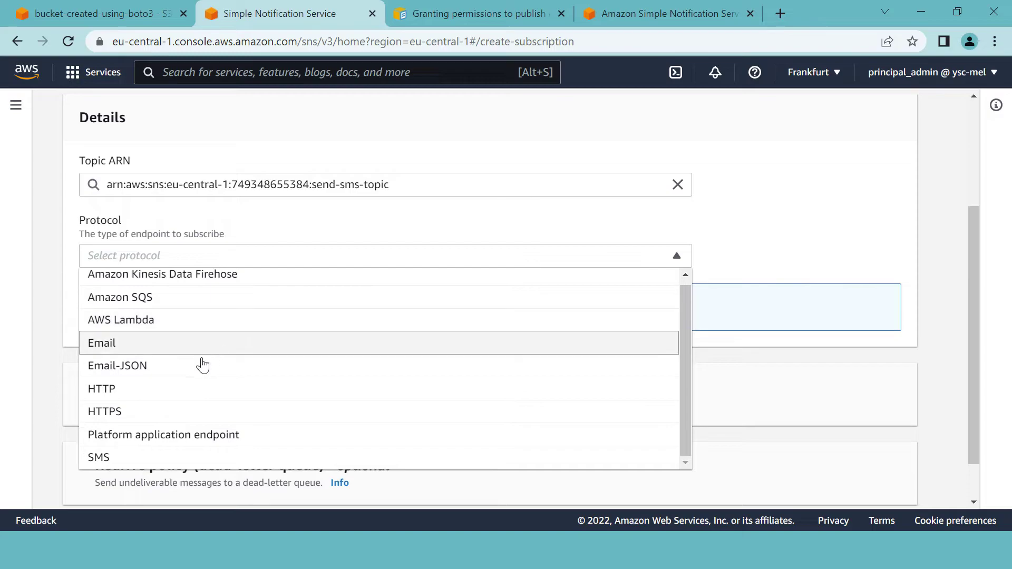
click(122, 456)
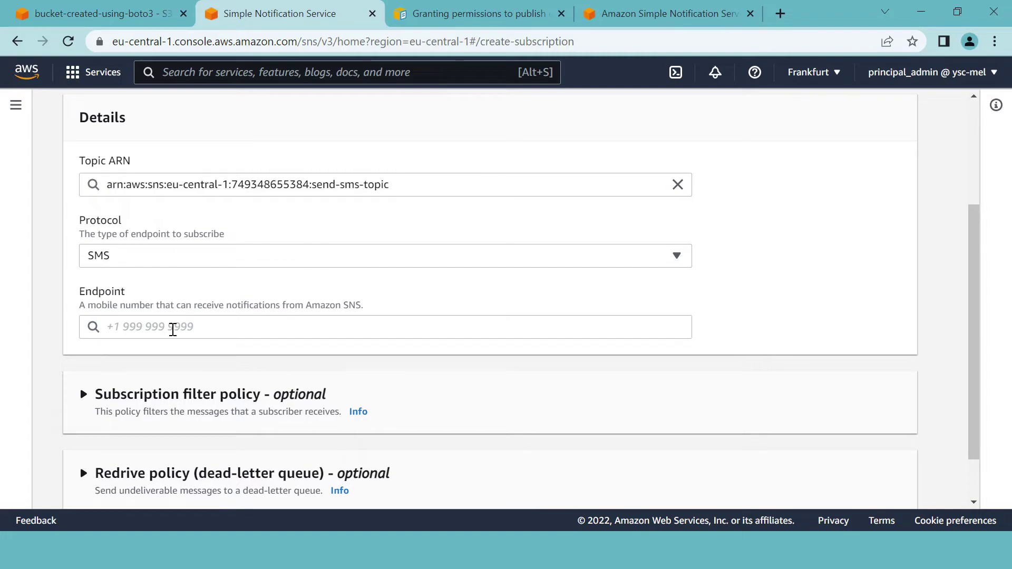
click(174, 328)
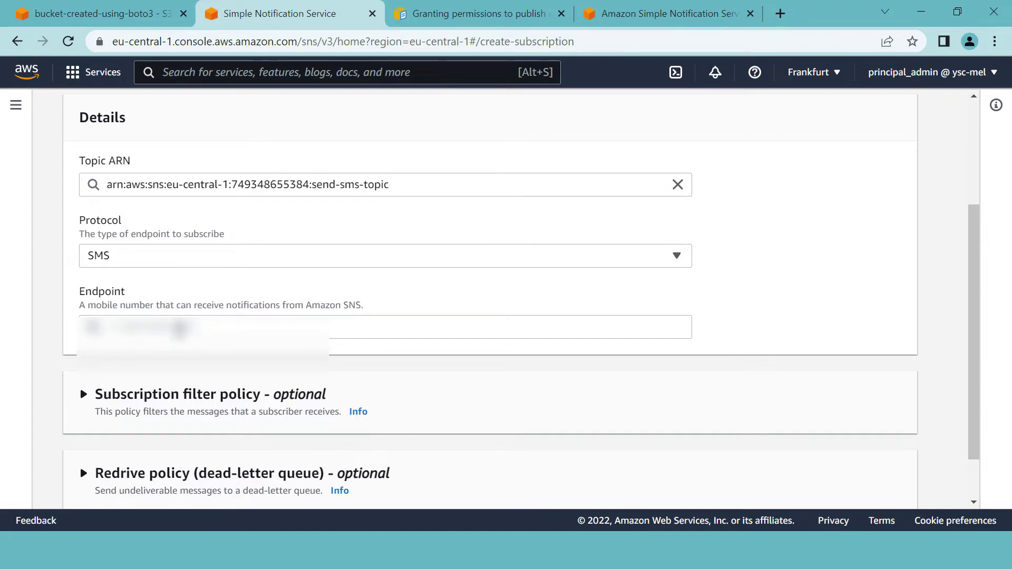
click(182, 328)
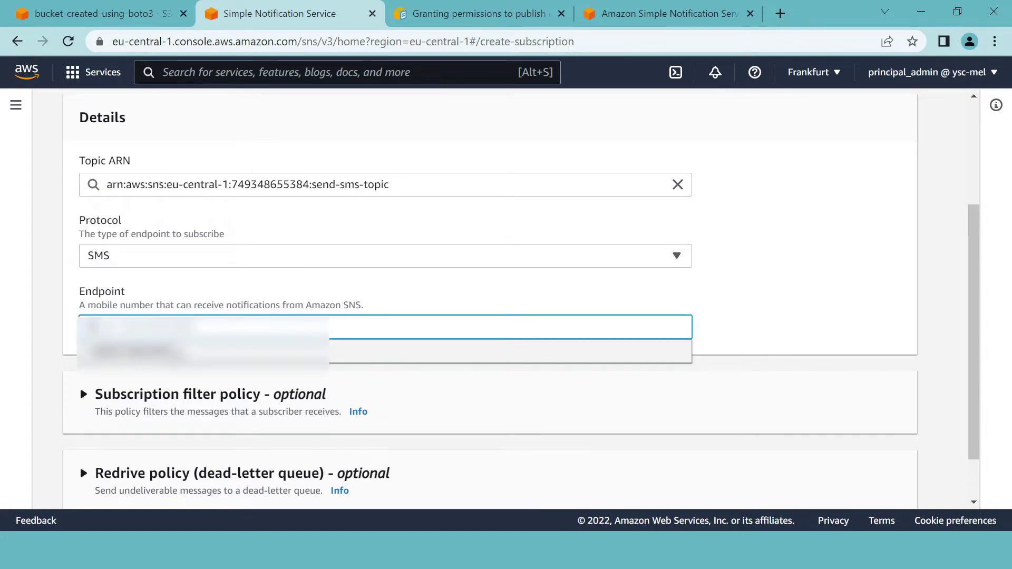
click(137, 352)
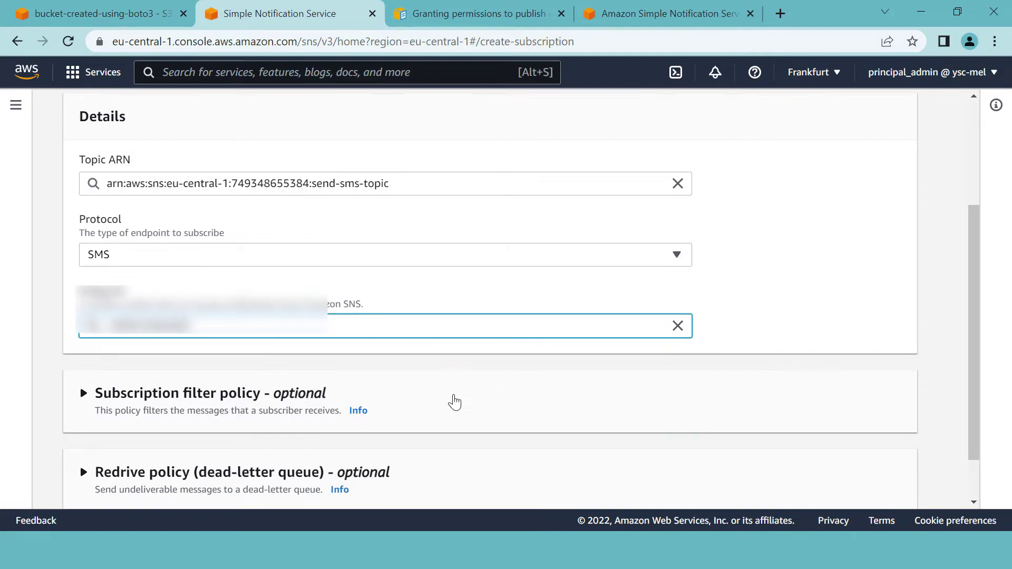
scroll(455, 403, down, 1)
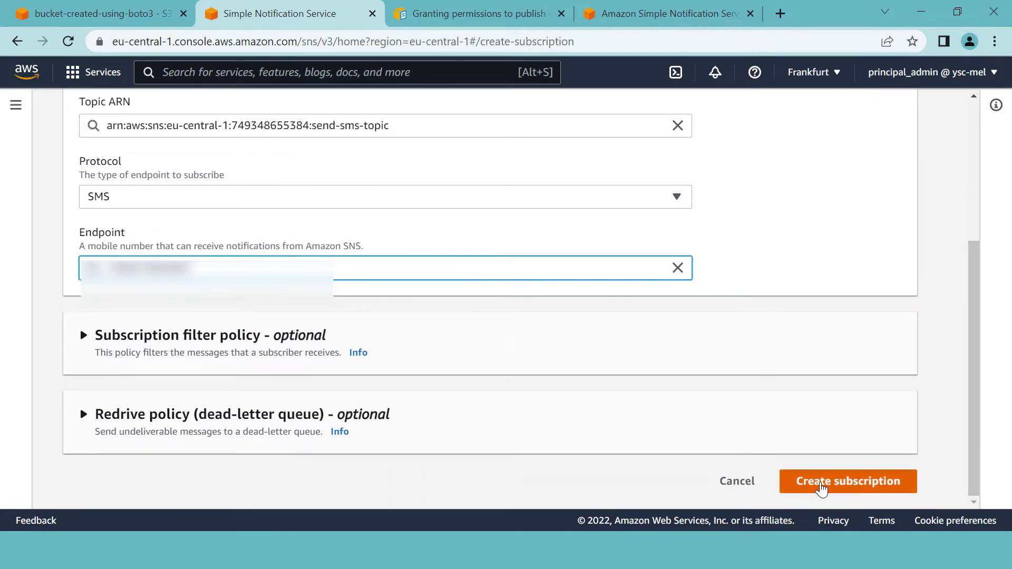
click(823, 489)
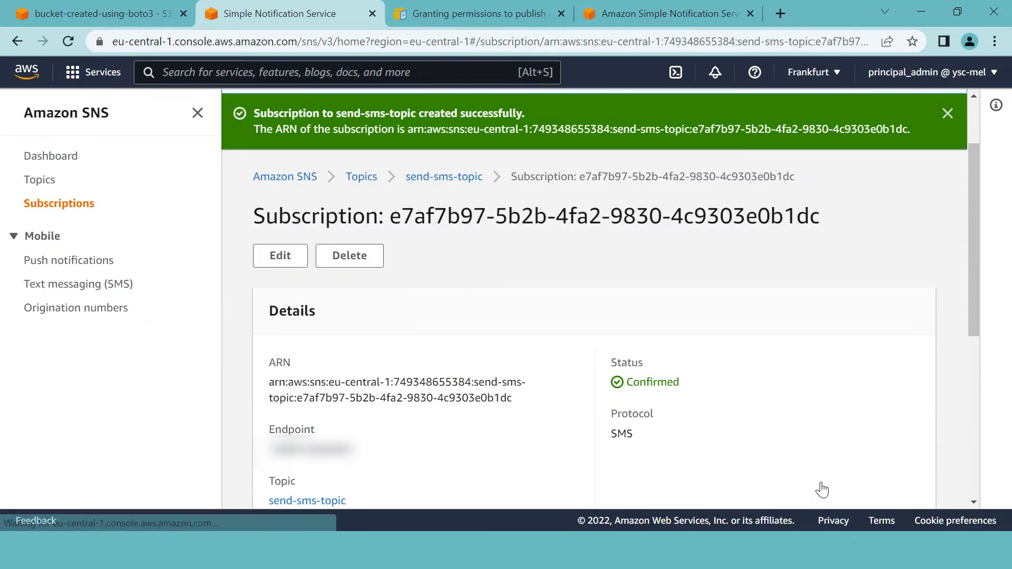
- Check the confirmed subscription and return to the S3 event notification tab
scroll(547, 370, down, 5)
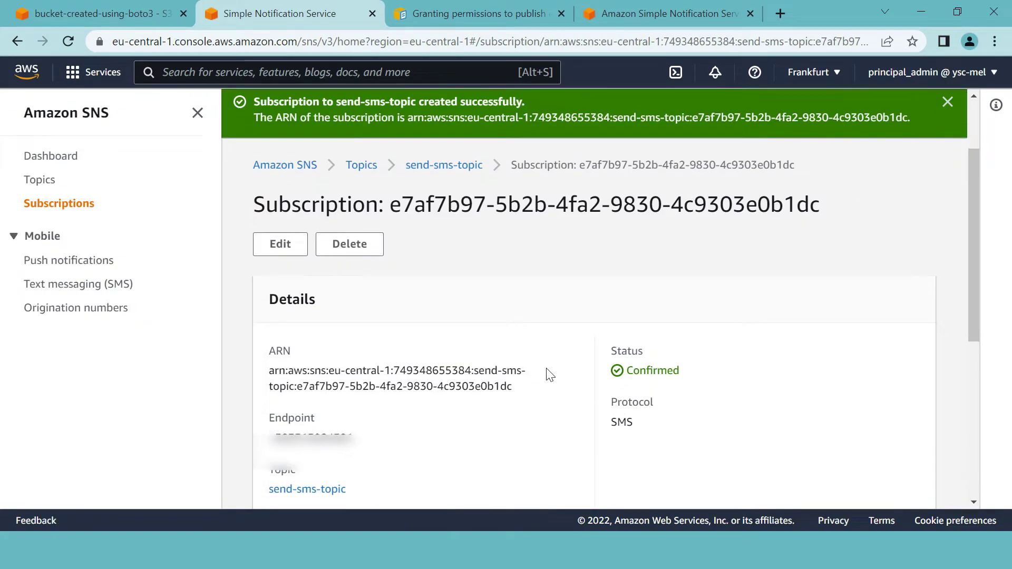
scroll(546, 369, down, 2)
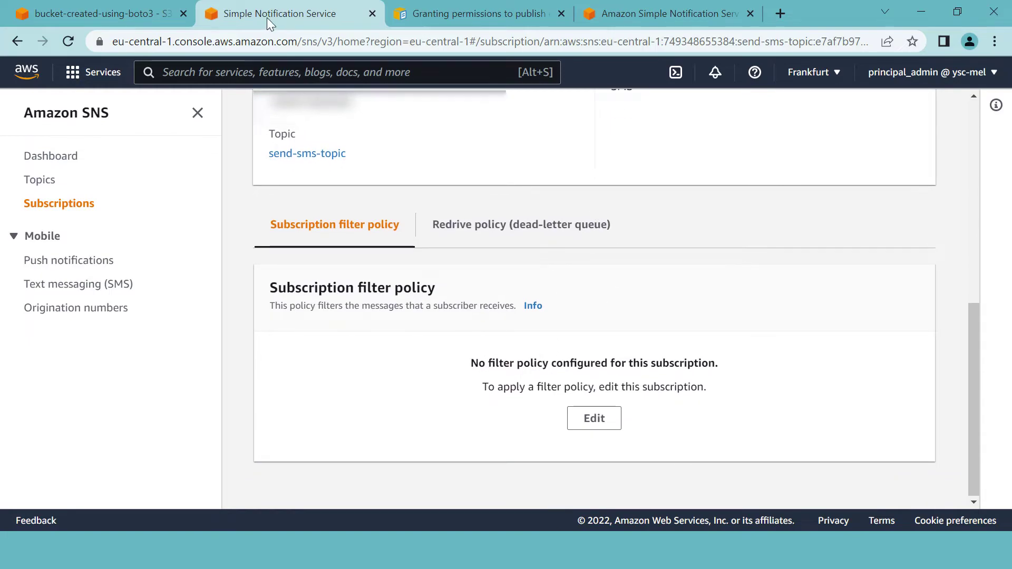
click(109, 15)
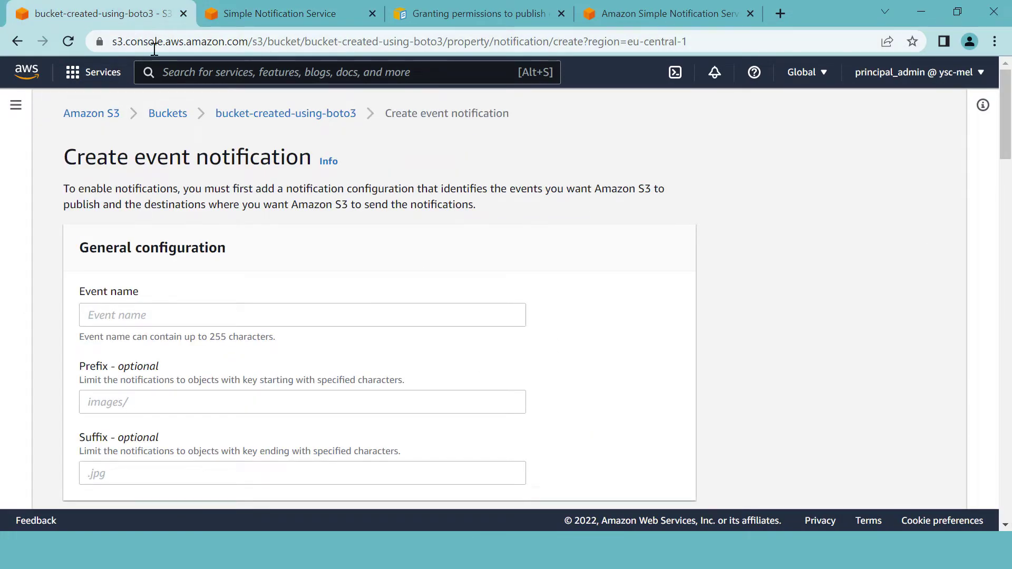
- Name the event notification object-delete-notif
click(172, 313)
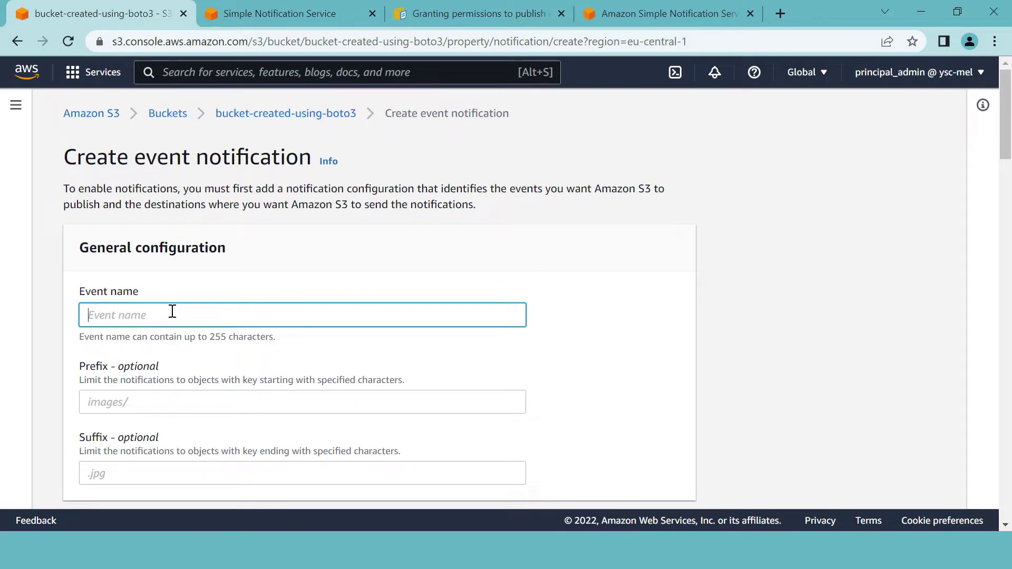
text(object-delete-notif)
click(127, 397)
- Make it fire on Permanently deleted object removals and move down to Destination
scroll(182, 399, down, 1)
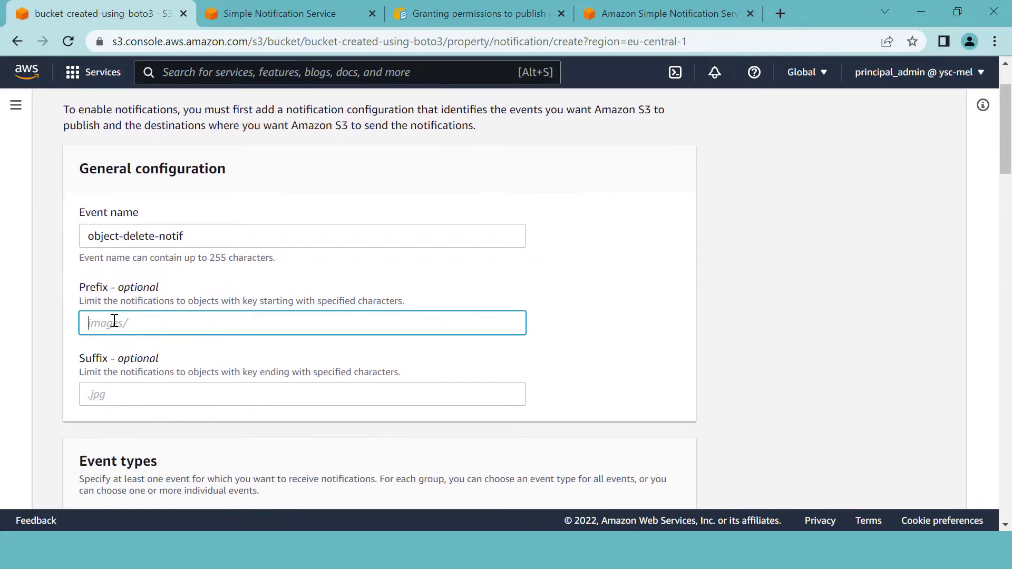
scroll(221, 344, down, 3)
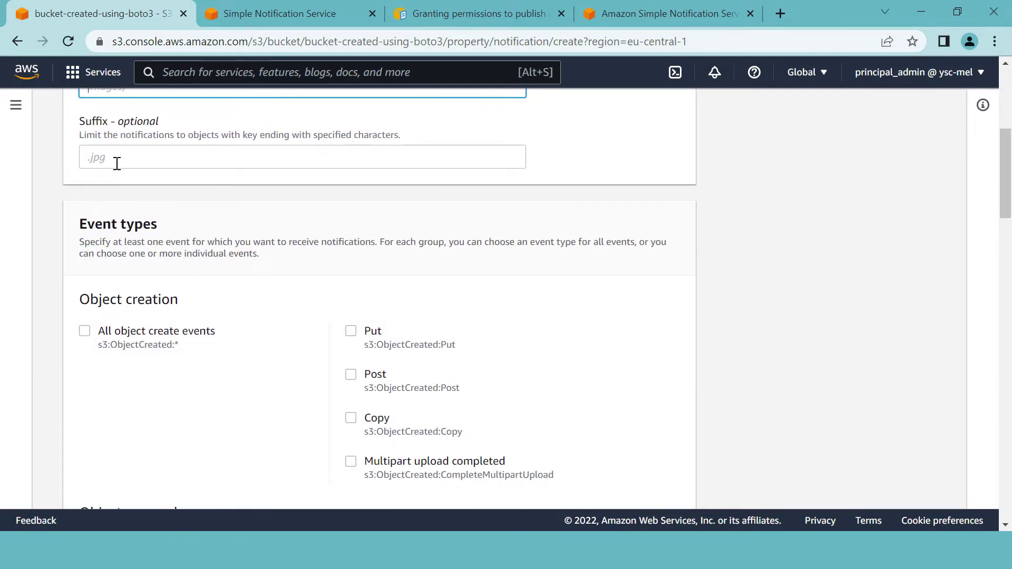
scroll(152, 165, down, 2)
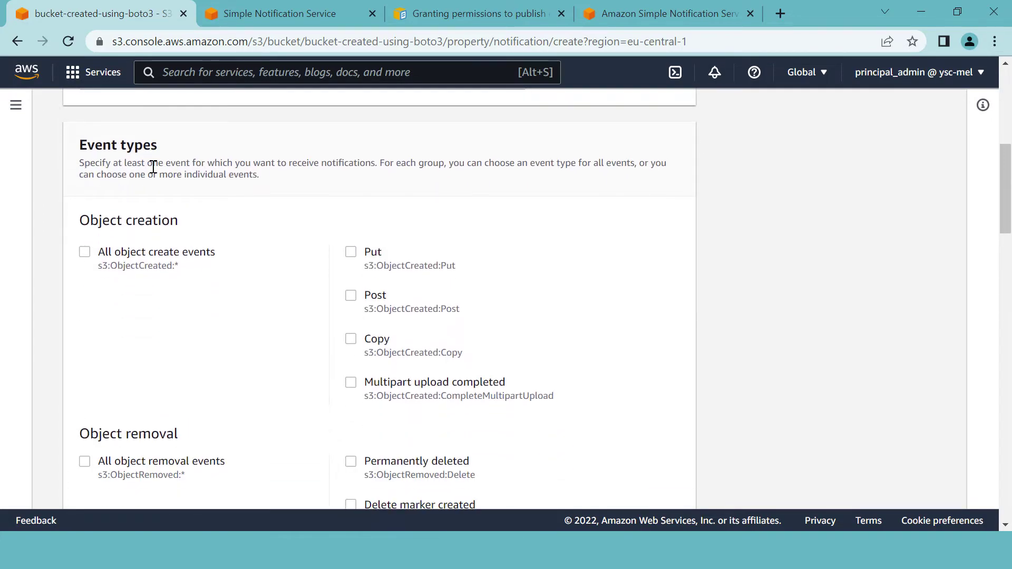
scroll(174, 192, down, 3)
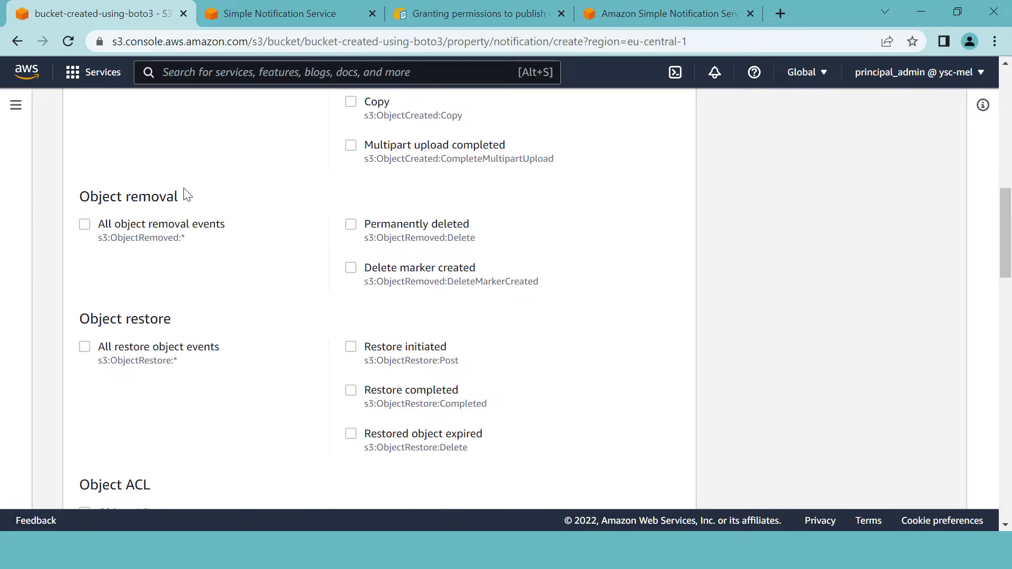
scroll(215, 196, up, 1)
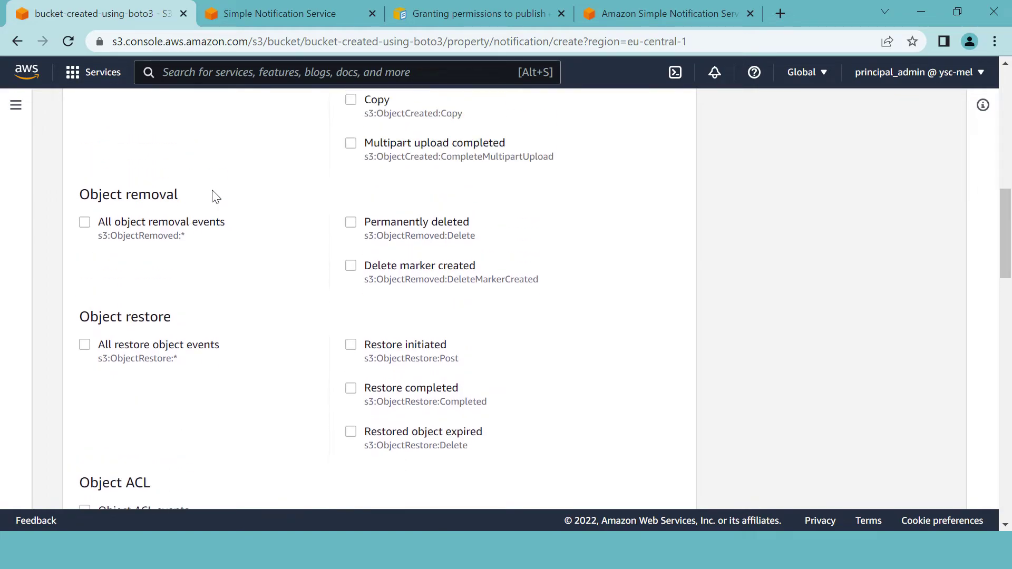
click(352, 226)
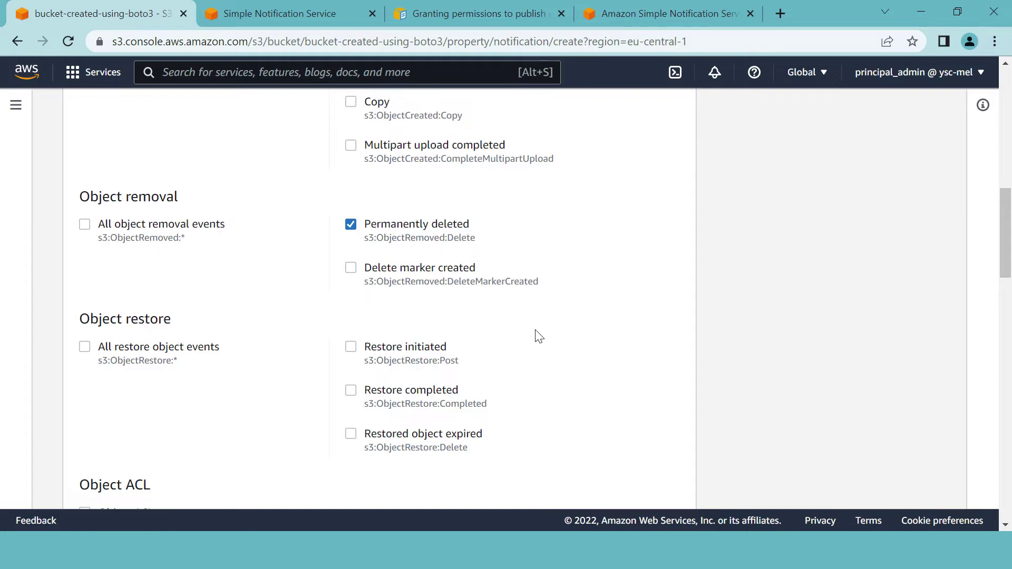
scroll(542, 337, down, 9)
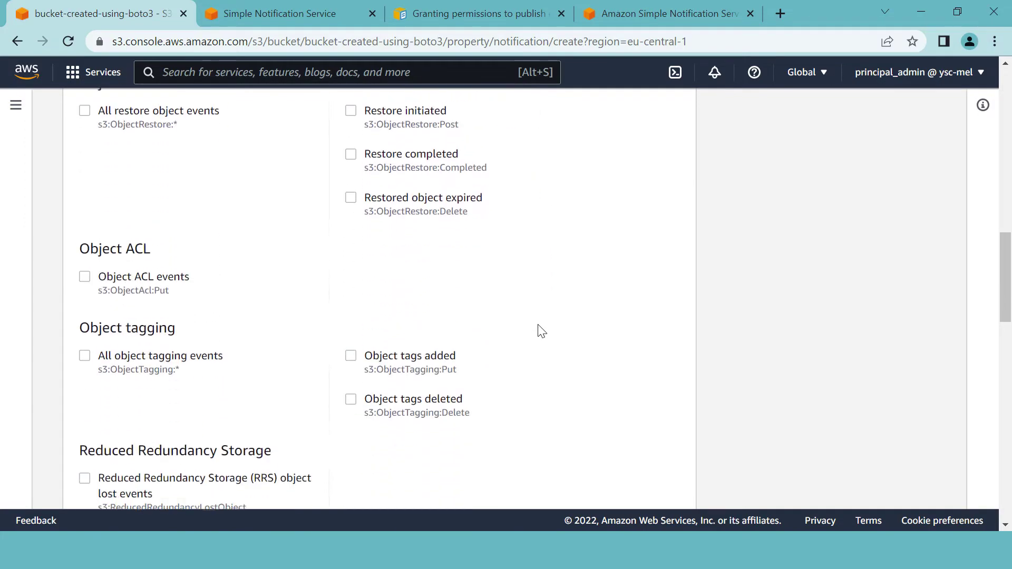
scroll(539, 326, down, 12)
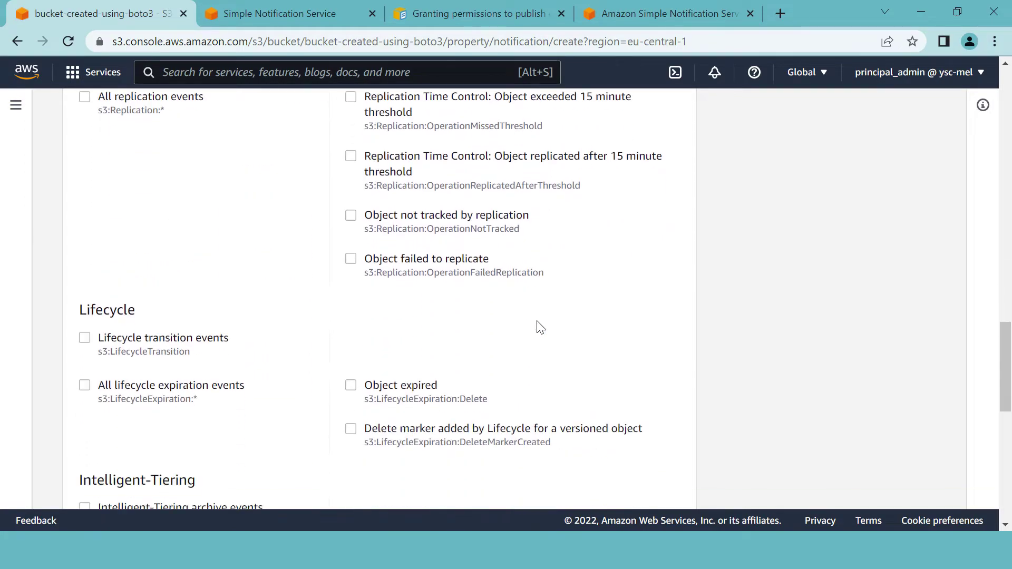
scroll(539, 326, down, 3)
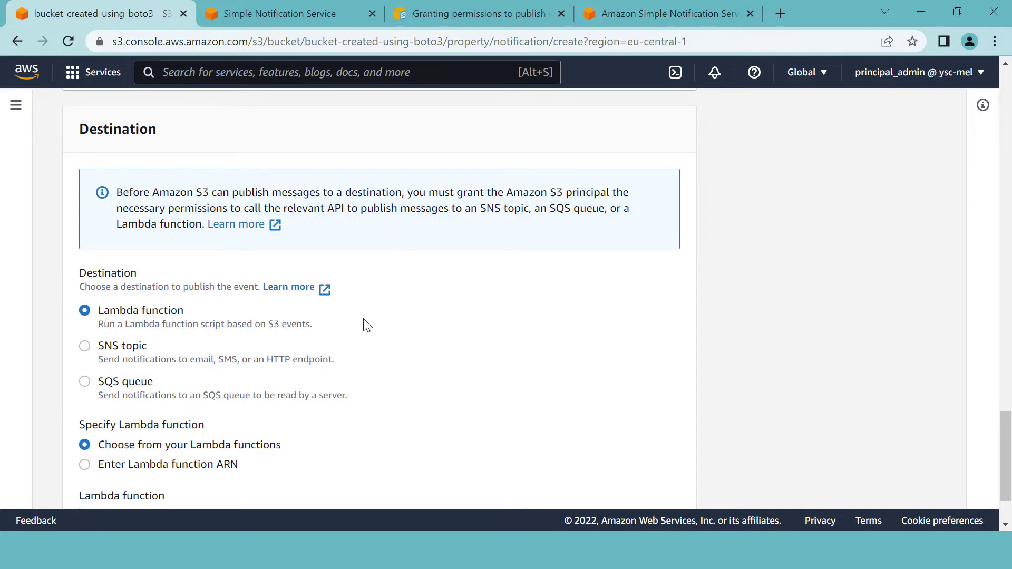
- Choose SNS topic send-sms-topic as the destination and save, which fails with an Unknown Error
scroll(364, 319, down, 1)
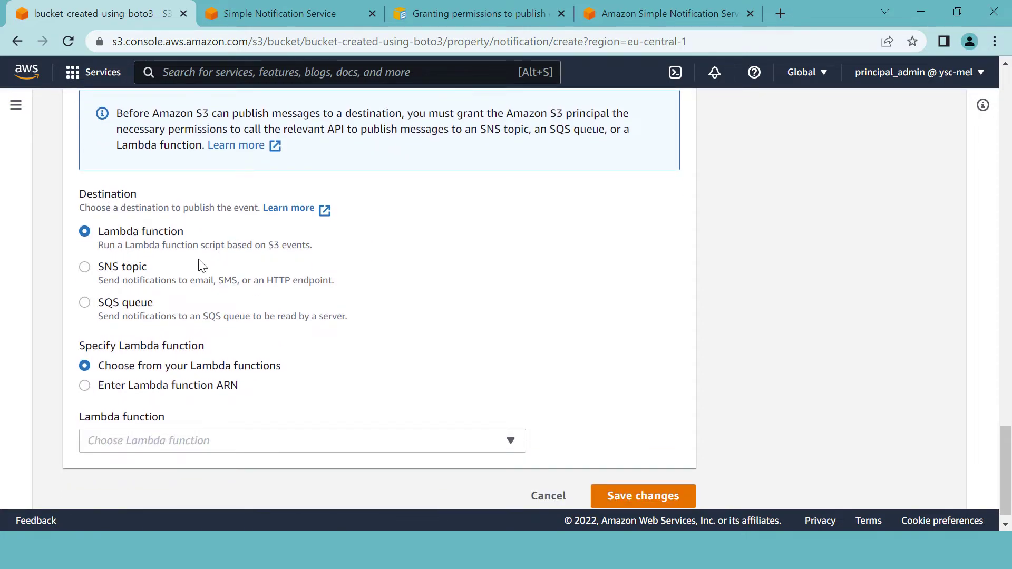
click(85, 268)
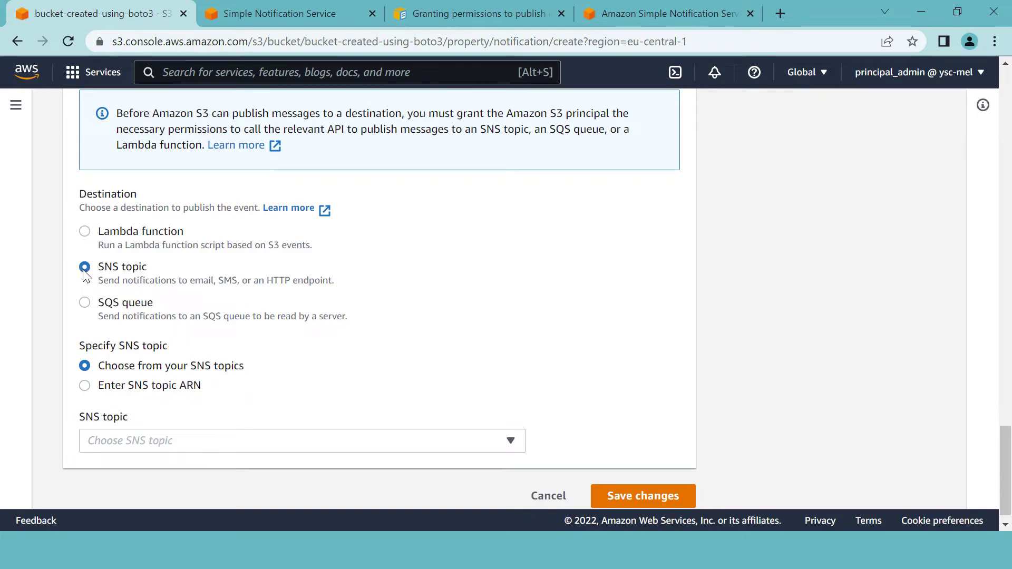
scroll(351, 305, down, 1)
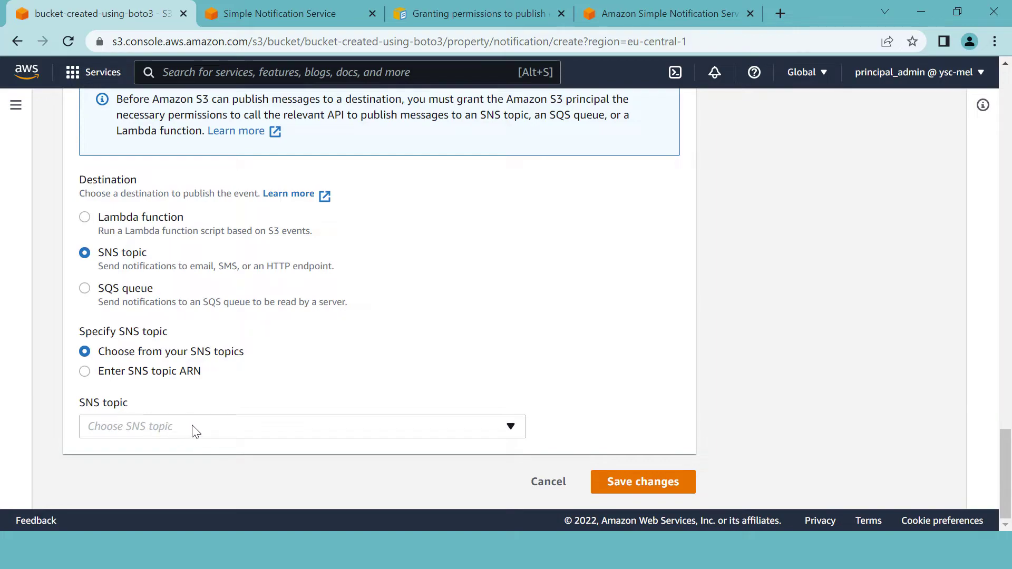
click(201, 435)
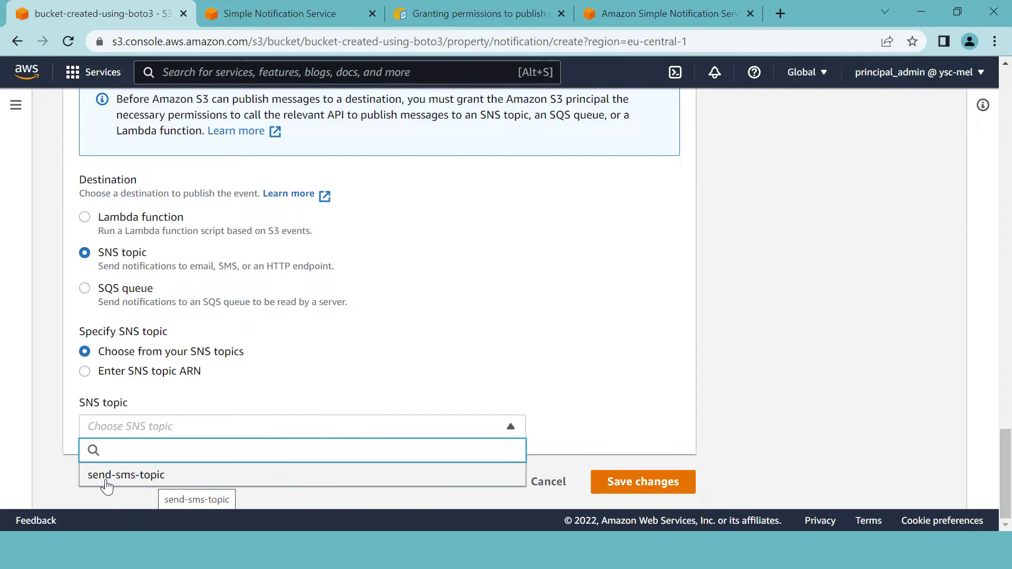
click(168, 479)
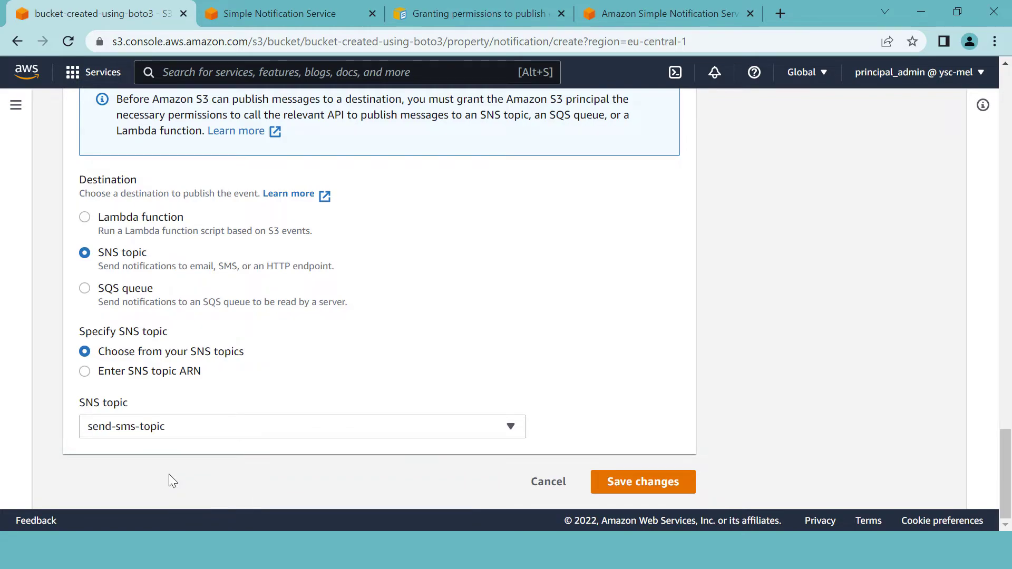
scroll(422, 343, up, 2)
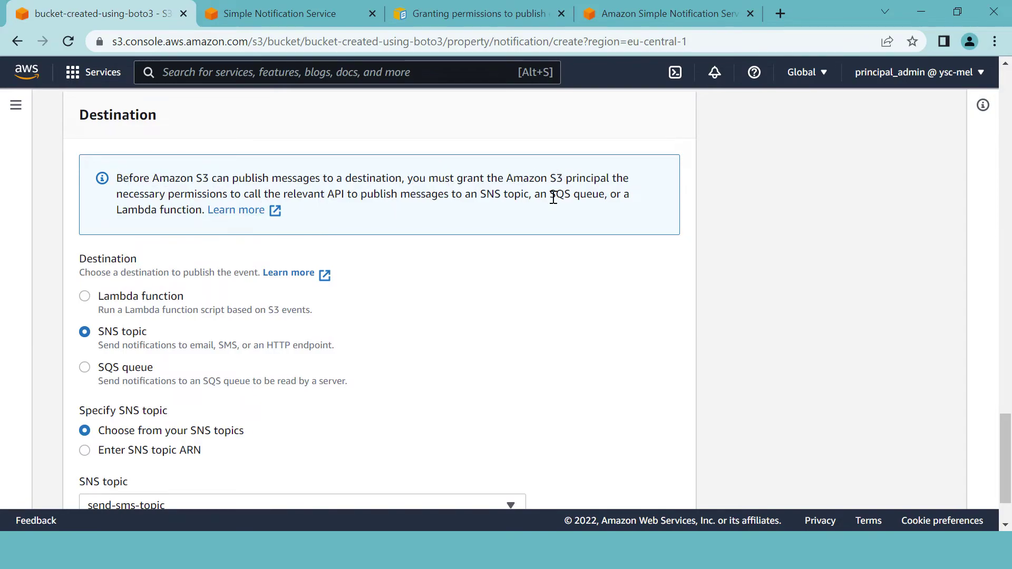
scroll(569, 231, down, 2)
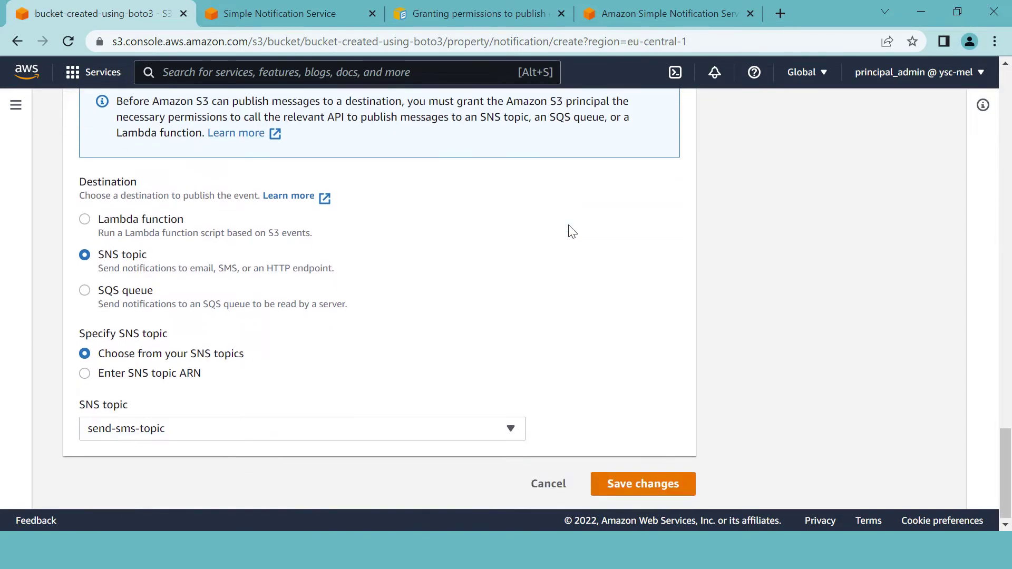
click(640, 483)
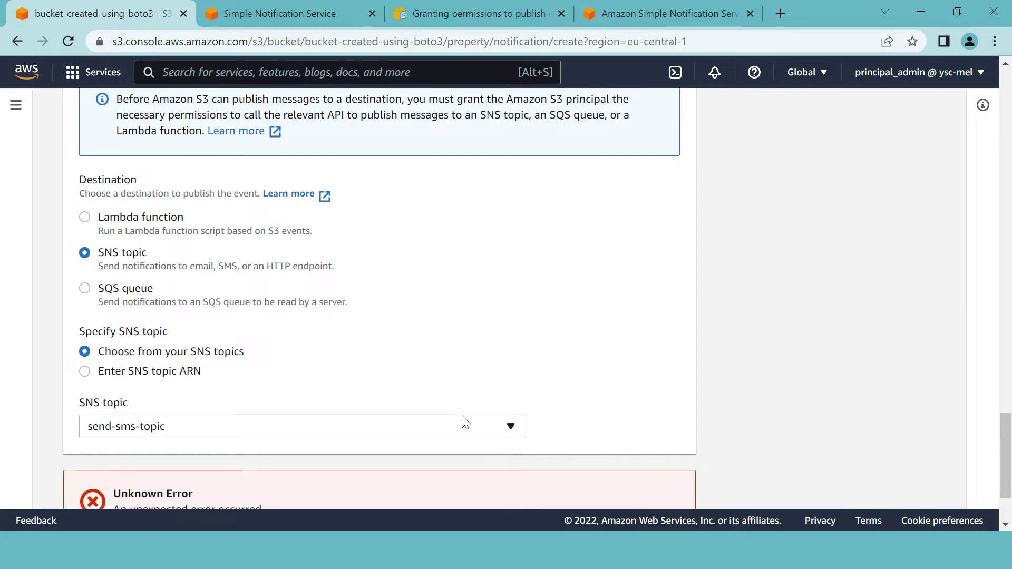
- Expand the Unknown Error's API response to see the destination validation failure, then return to Destination
scroll(459, 411, down, 1)
scroll(458, 404, down, 1)
click(129, 433)
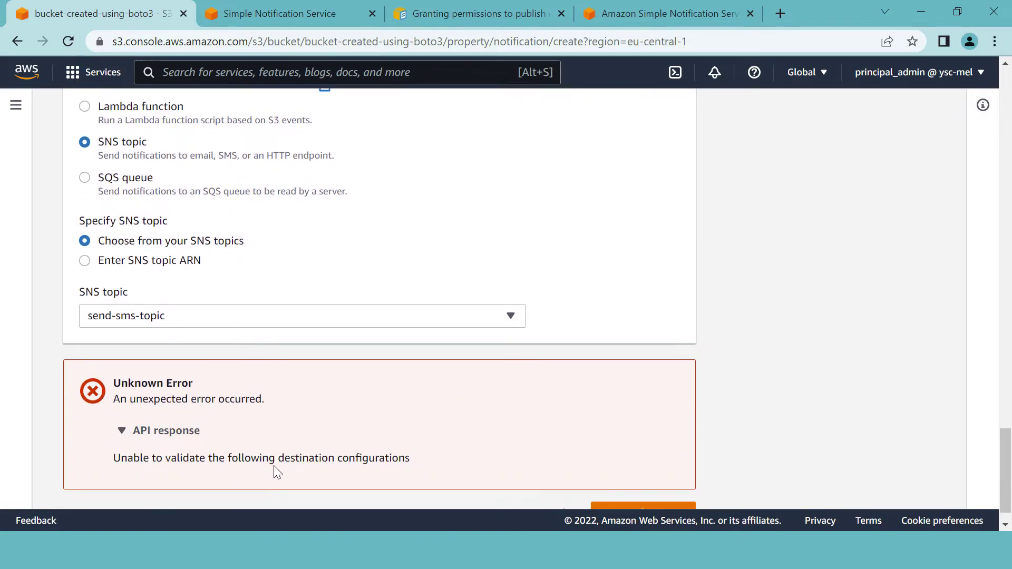
scroll(386, 455, up, 6)
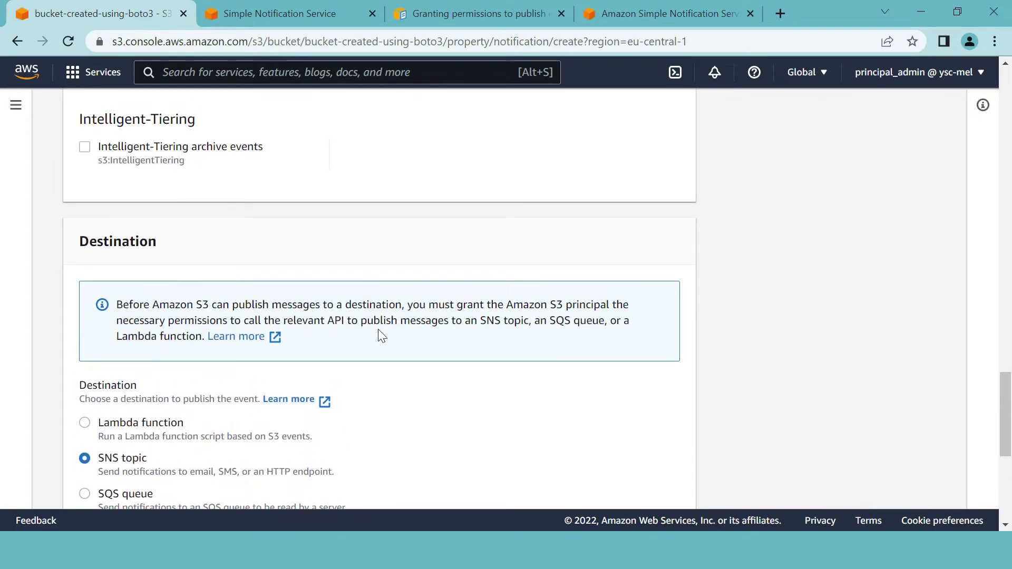
- Open send-sms-topic in the SNS console and view its Access policy tab
click(275, 15)
scroll(568, 312, up, 10)
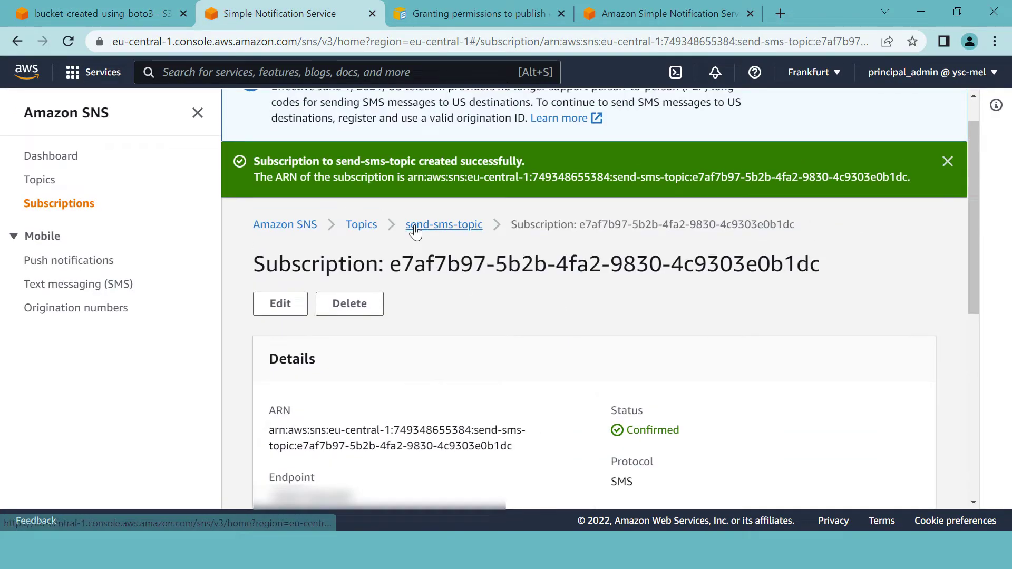
click(417, 225)
scroll(549, 305, down, 5)
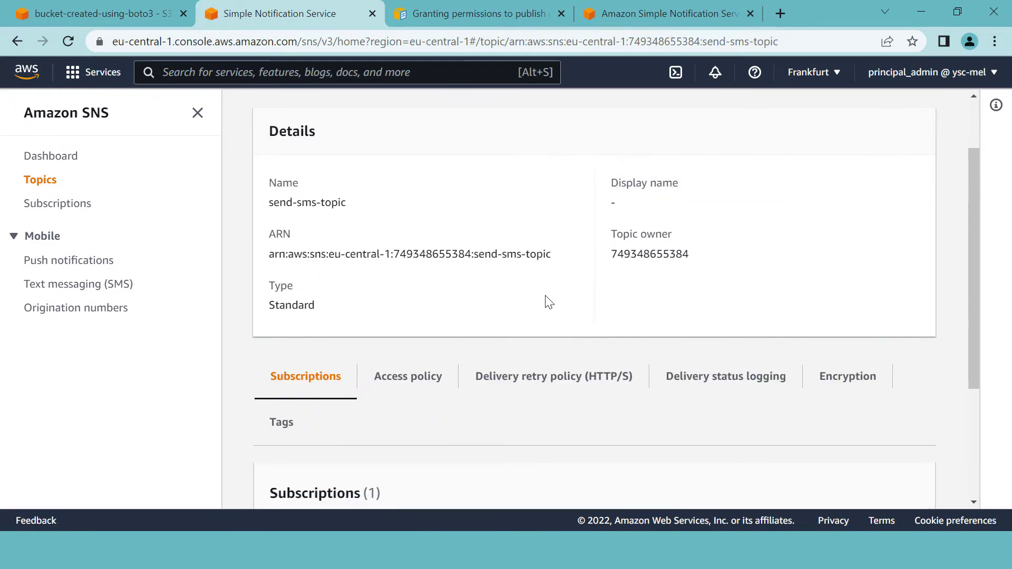
click(406, 224)
scroll(563, 280, down, 4)
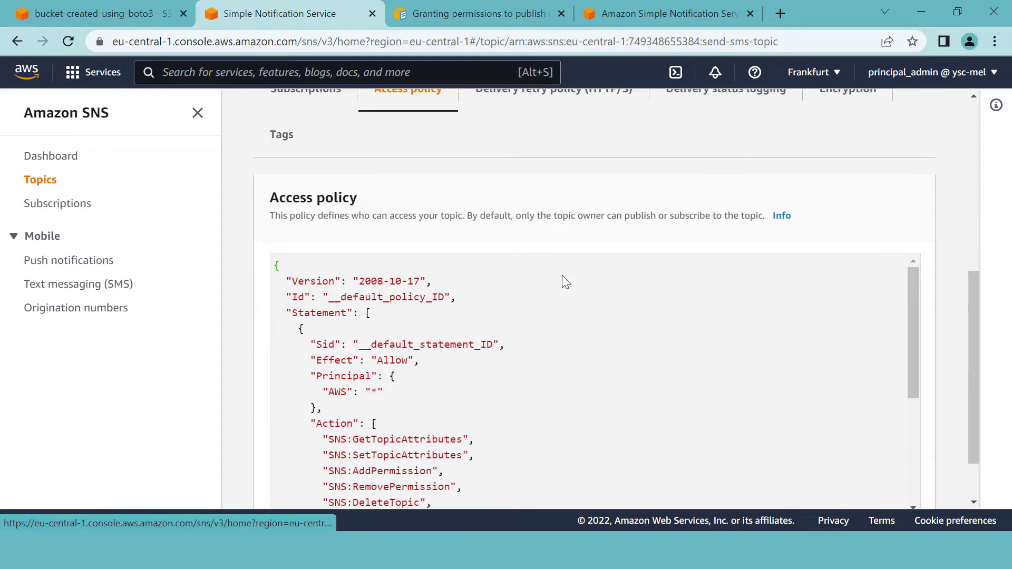
scroll(368, 250, down, 4)
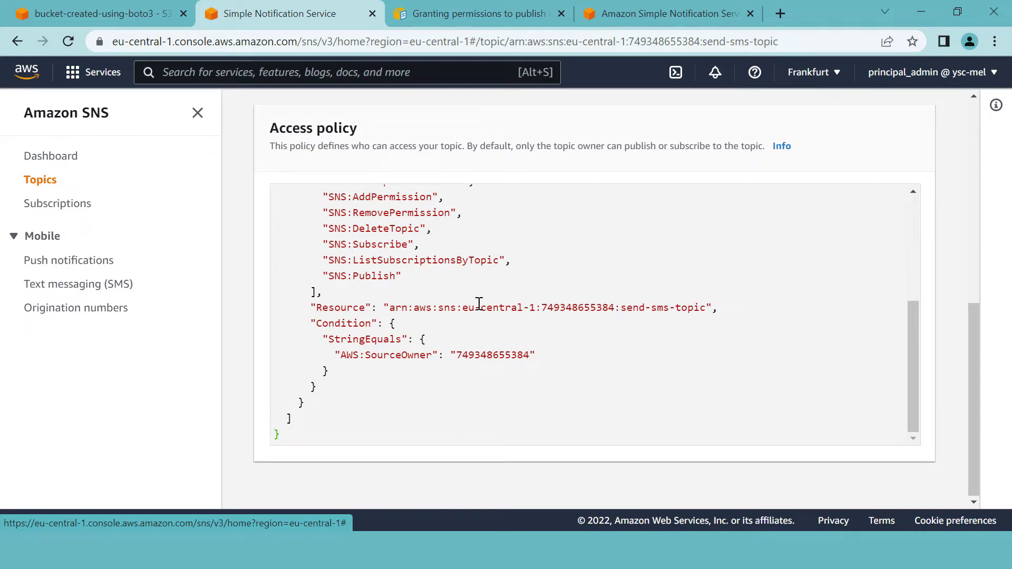
scroll(479, 305, up, 4)
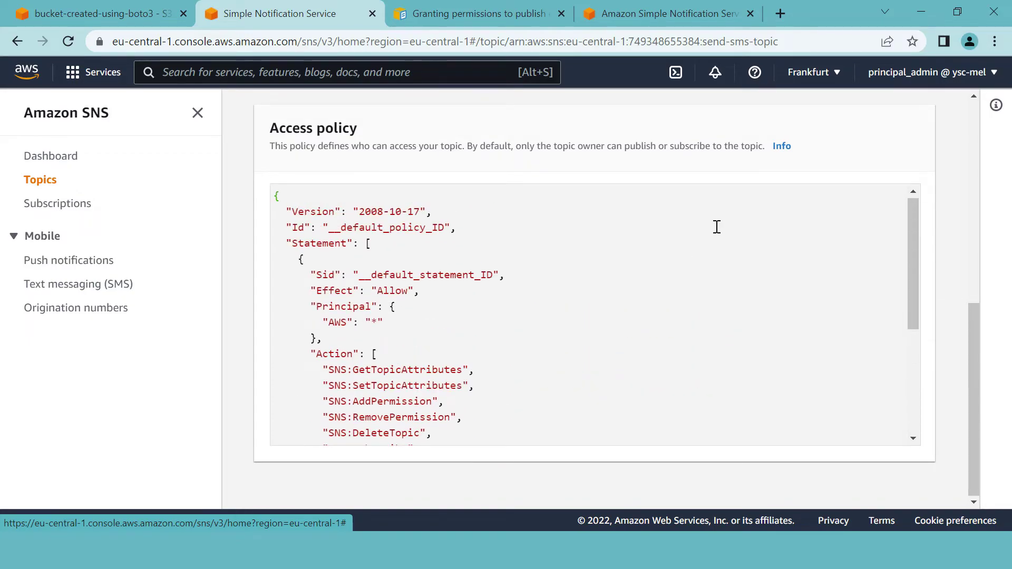
scroll(717, 227, up, 7)
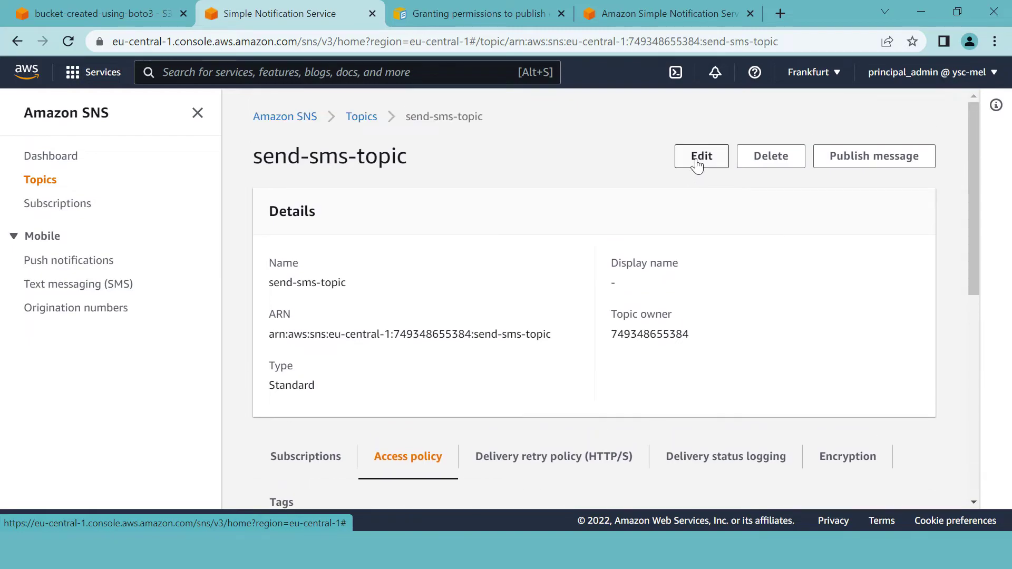
- Edit send-sms-topic and expand its access policy JSON editor
click(697, 157)
scroll(454, 251, down, 5)
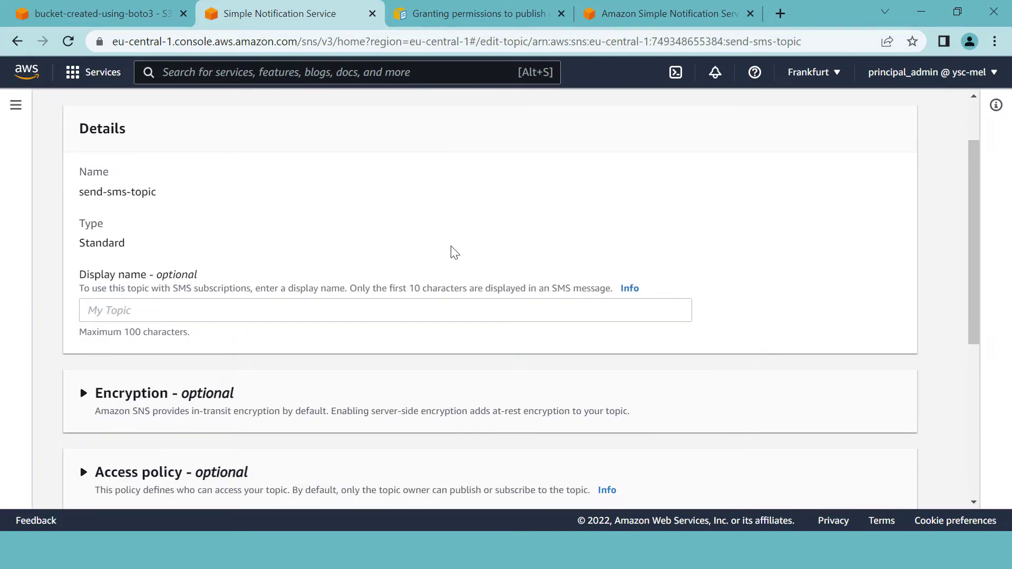
scroll(451, 252, down, 3)
scroll(452, 254, up, 2)
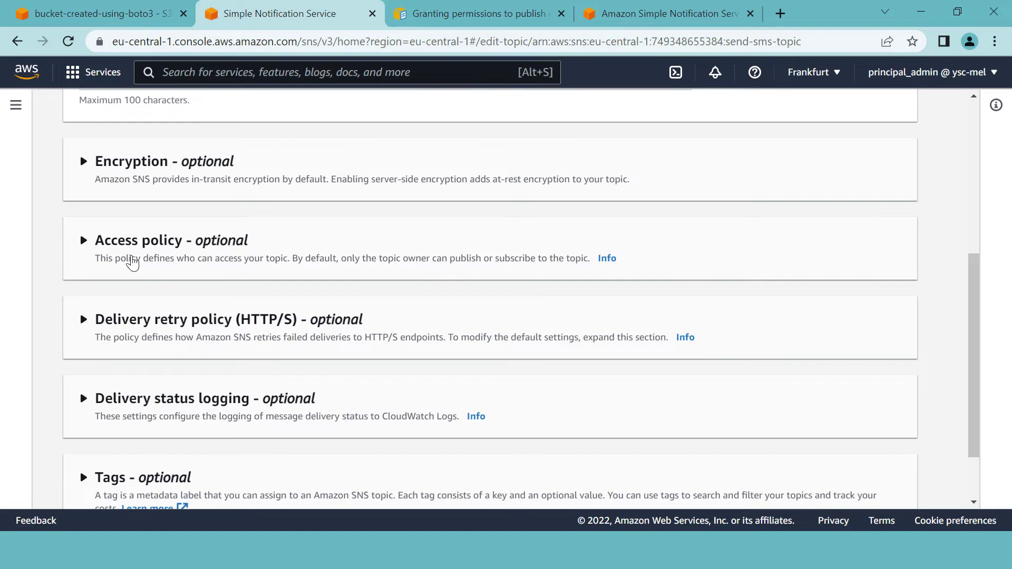
click(83, 241)
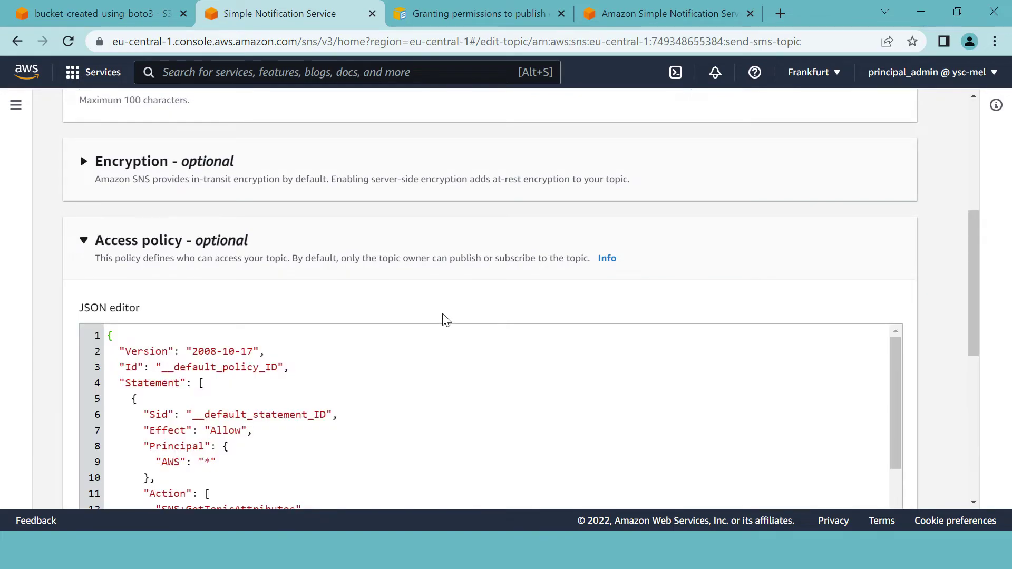
scroll(446, 315, down, 4)
scroll(369, 274, down, 1)
scroll(311, 230, down, 4)
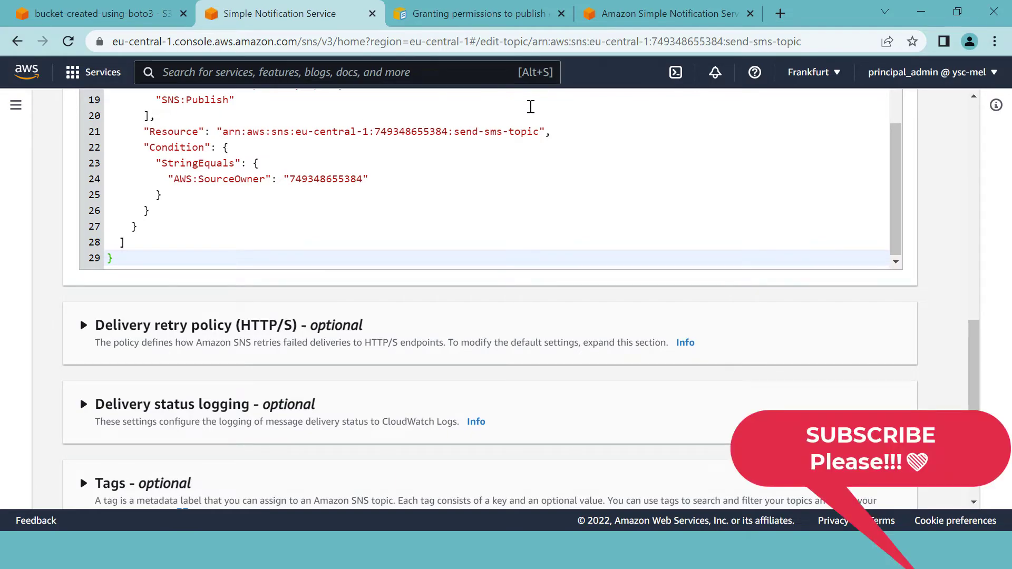
click(628, 14)
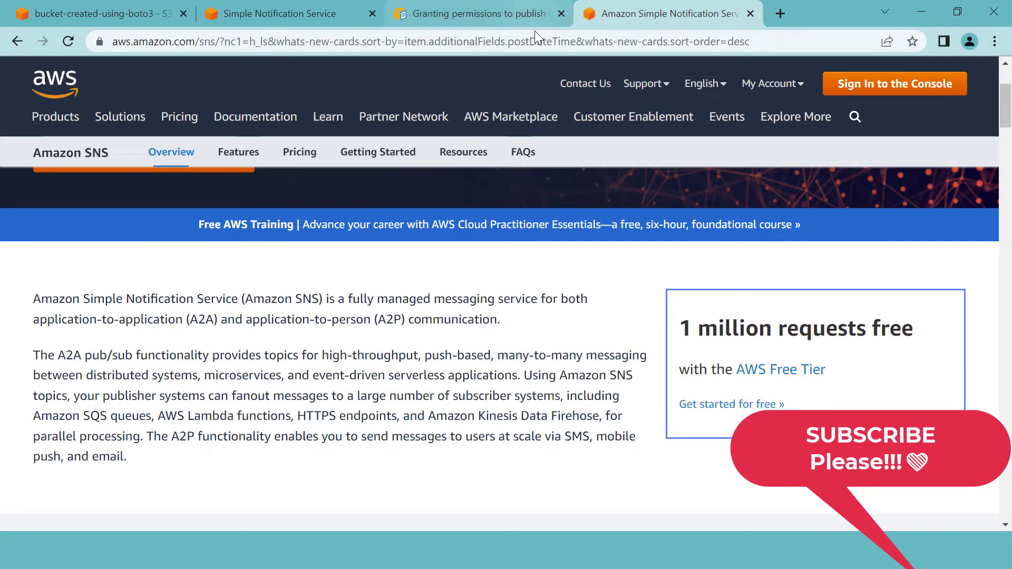
- Copy the example SNS topic policy allowing Amazon S3 to publish from the S3 permissions docs
click(460, 15)
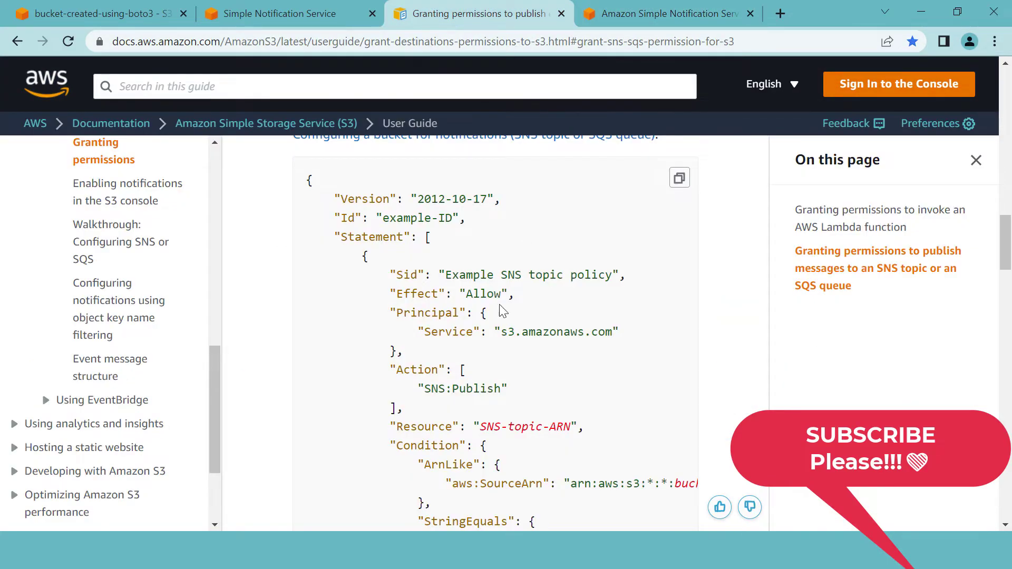
scroll(524, 315, down, 3)
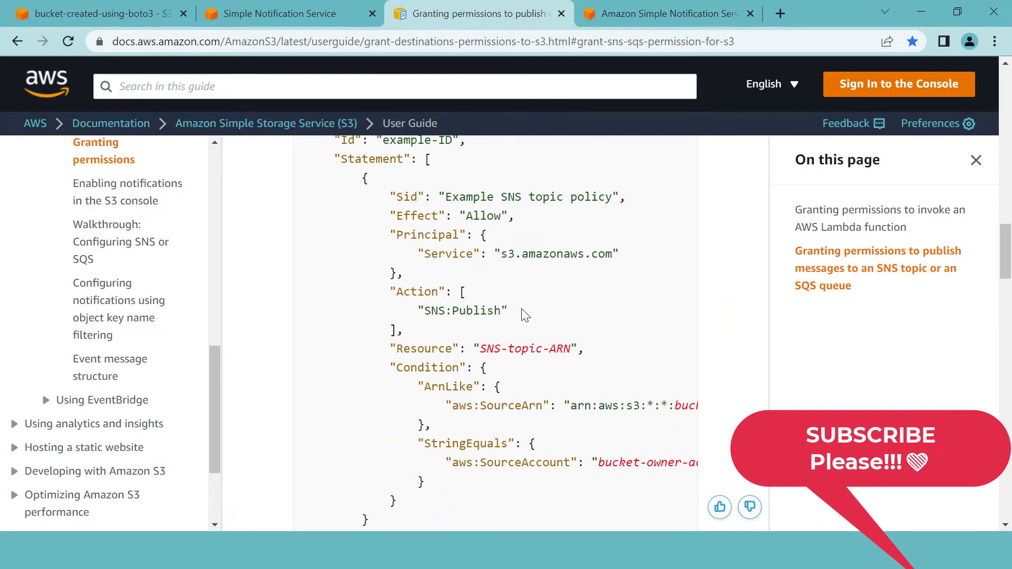
scroll(615, 219, up, 3)
scroll(624, 263, down, 1)
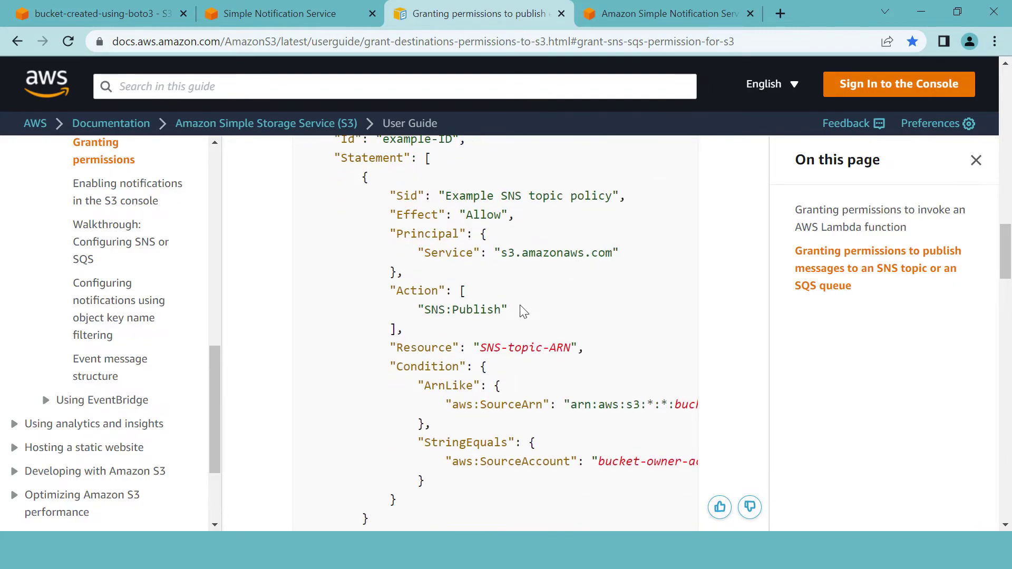
scroll(526, 314, down, 1)
drag(580, 508, 553, 504)
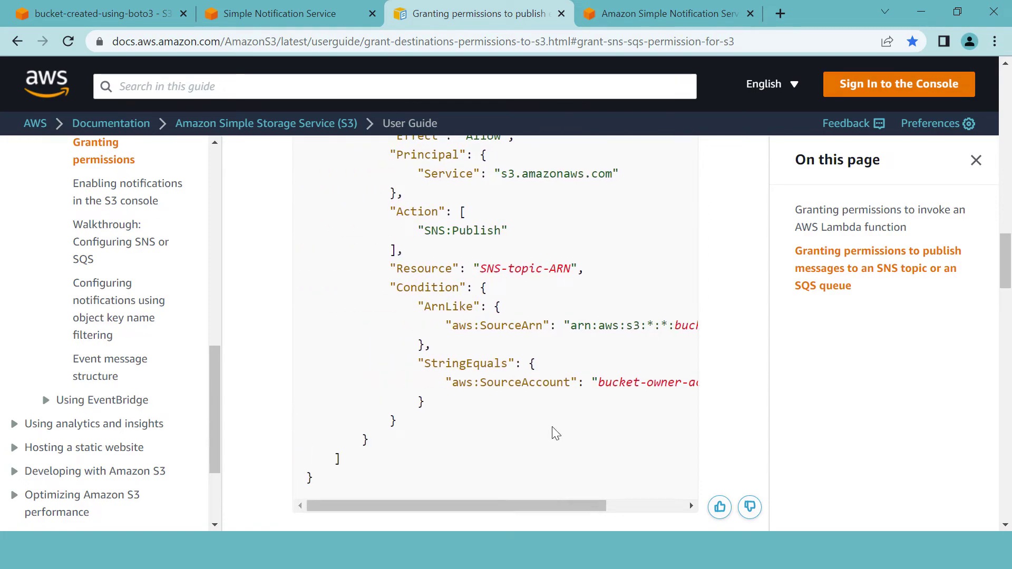
scroll(599, 317, up, 3)
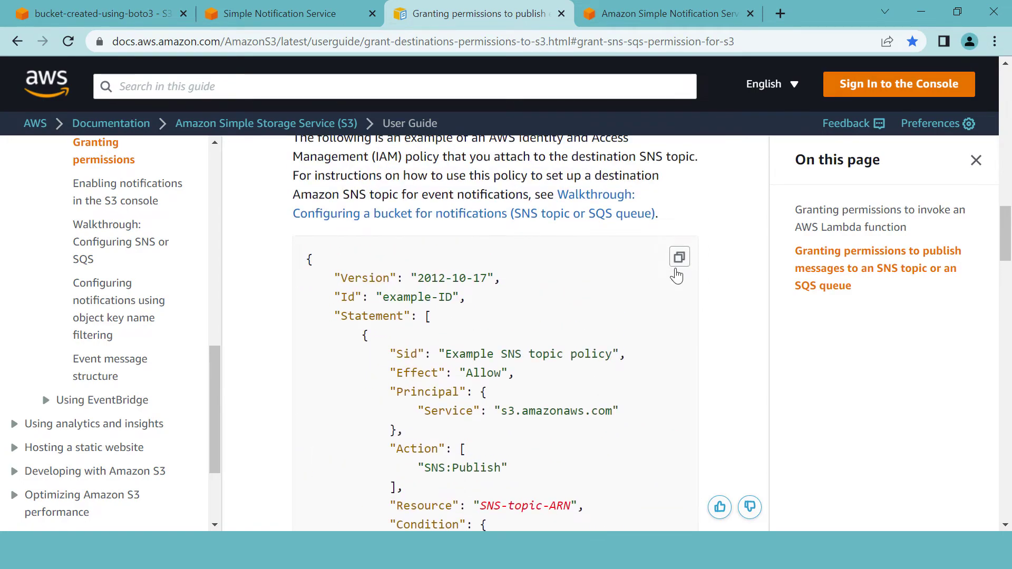
click(679, 264)
scroll(422, 274, down, 1)
scroll(490, 395, down, 4)
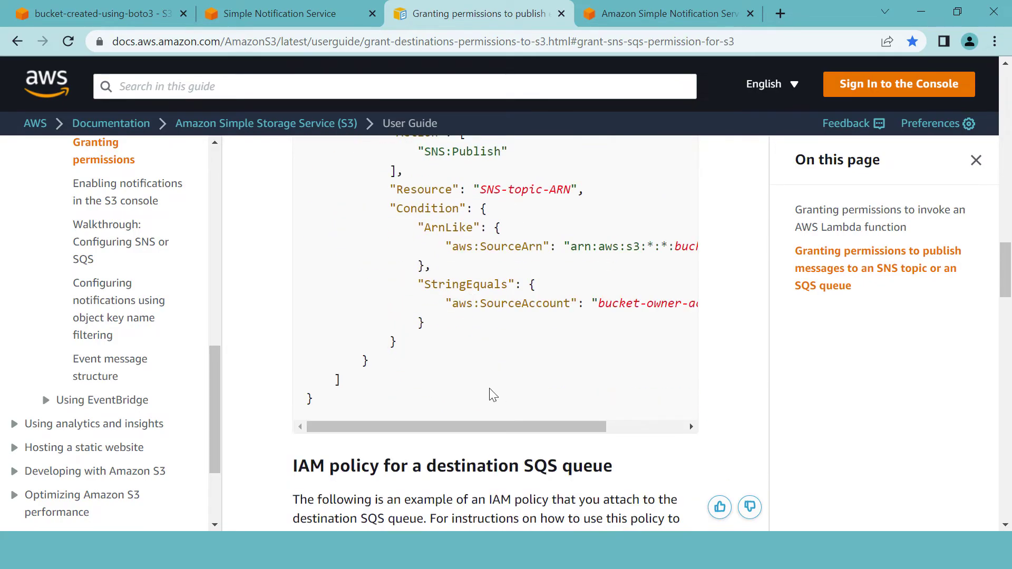
scroll(490, 395, up, 1)
- Paste the copied policy into a new Notepad note and select its single statement block
key(super)
text(note)
key(Return)
key(ctrl+v)
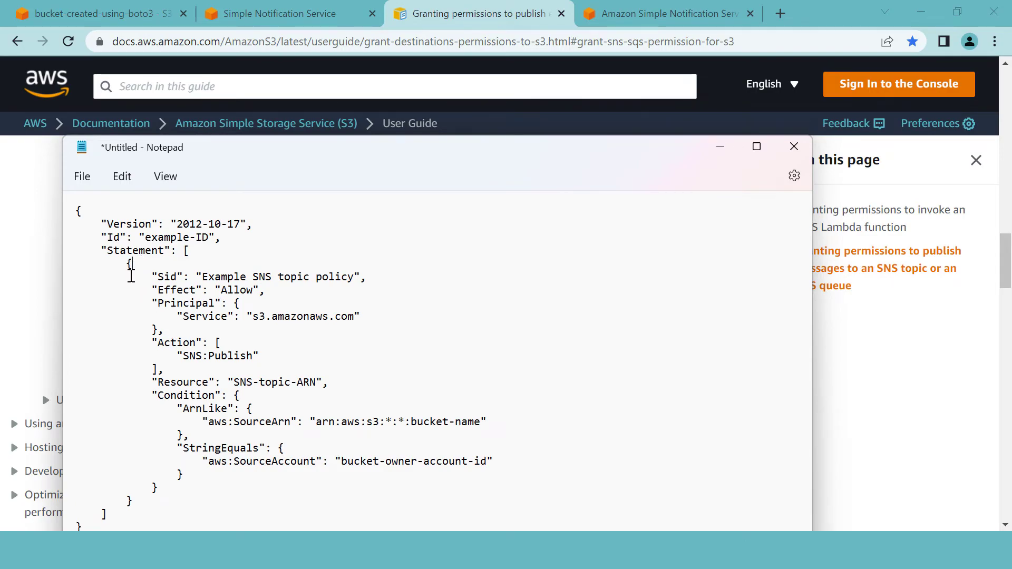
drag(122, 266, 133, 501)
- Paste the S3 publish statement after the existing statement in send-sms-topic's access policy
click(296, 15)
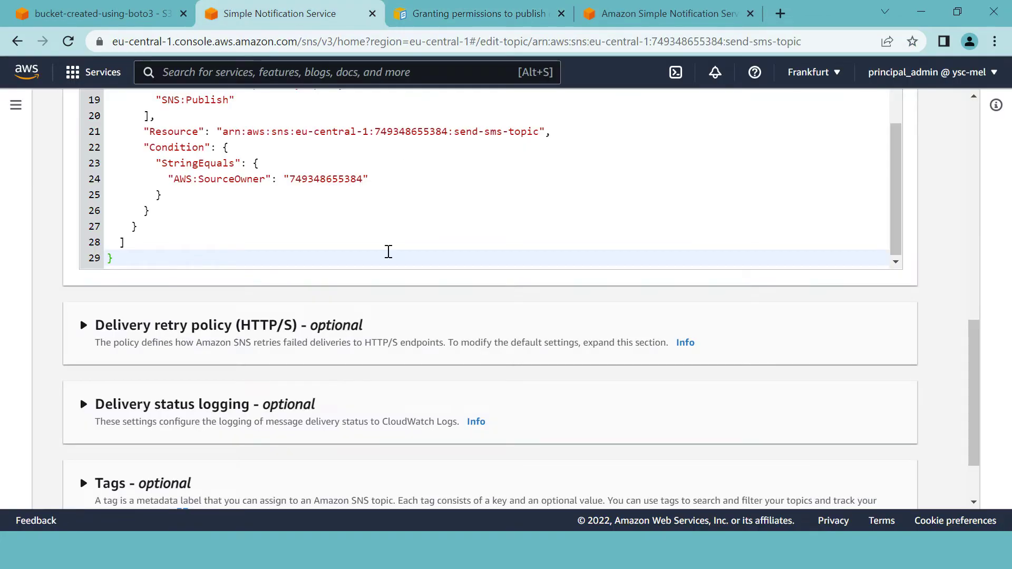
scroll(205, 203, up, 2)
scroll(205, 203, up, 6)
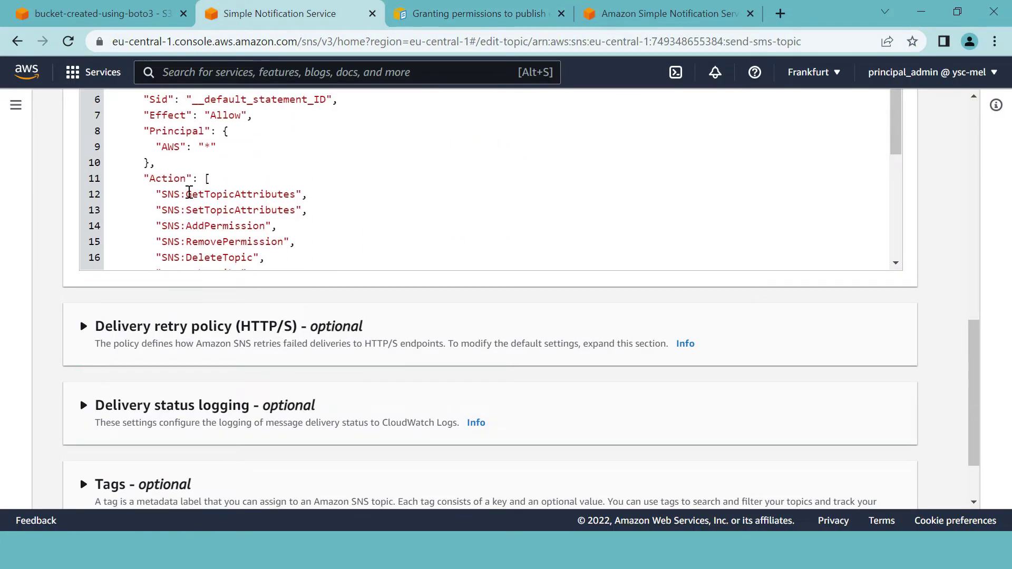
click(139, 161)
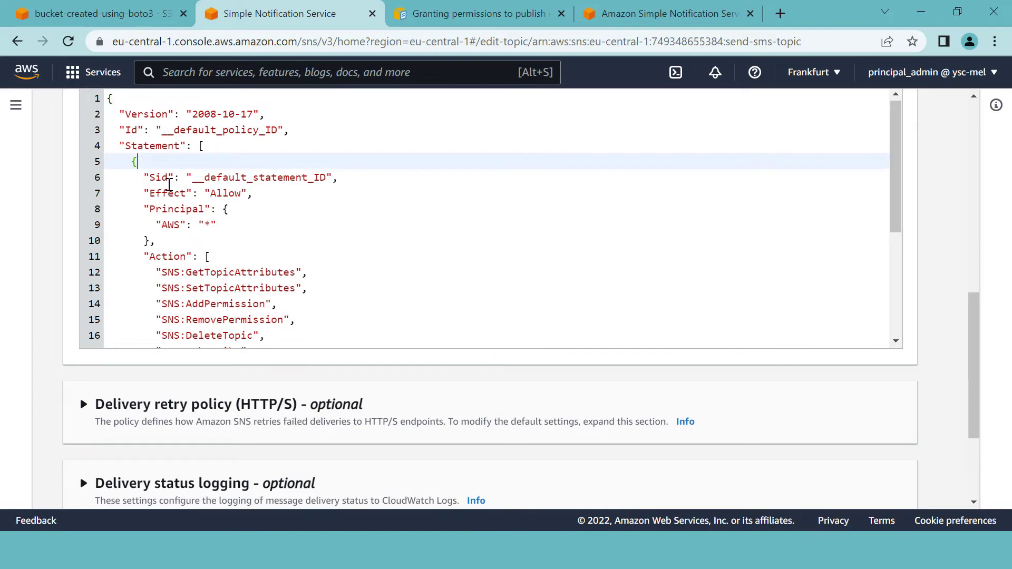
scroll(180, 164, down, 4)
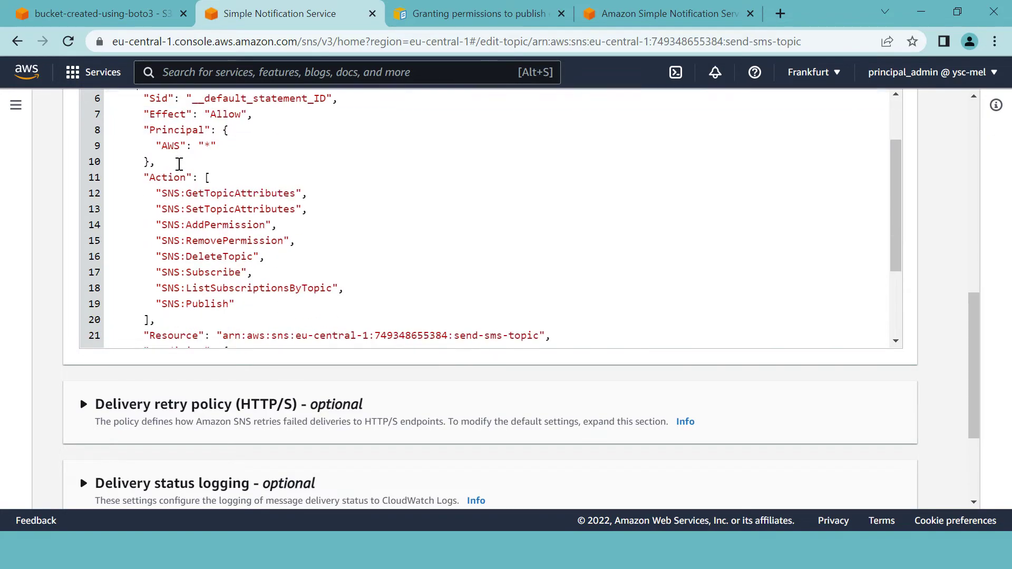
click(154, 303)
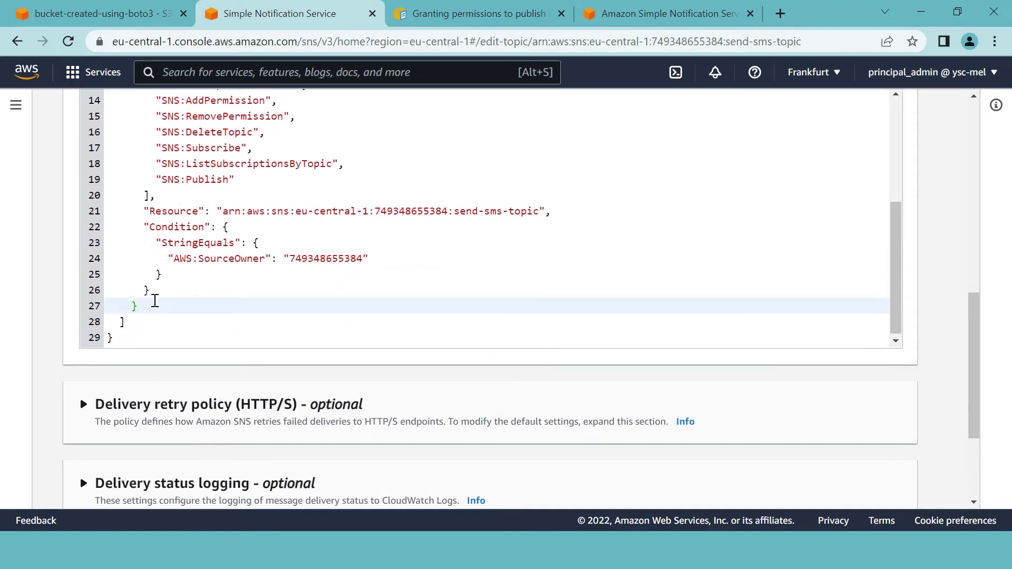
key(Return)
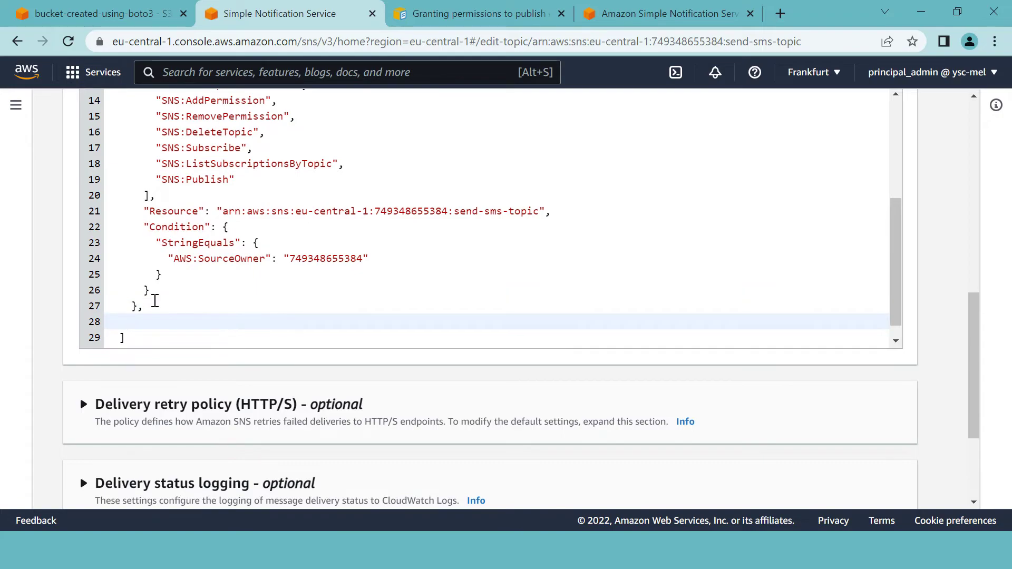
key(ctrl+v)
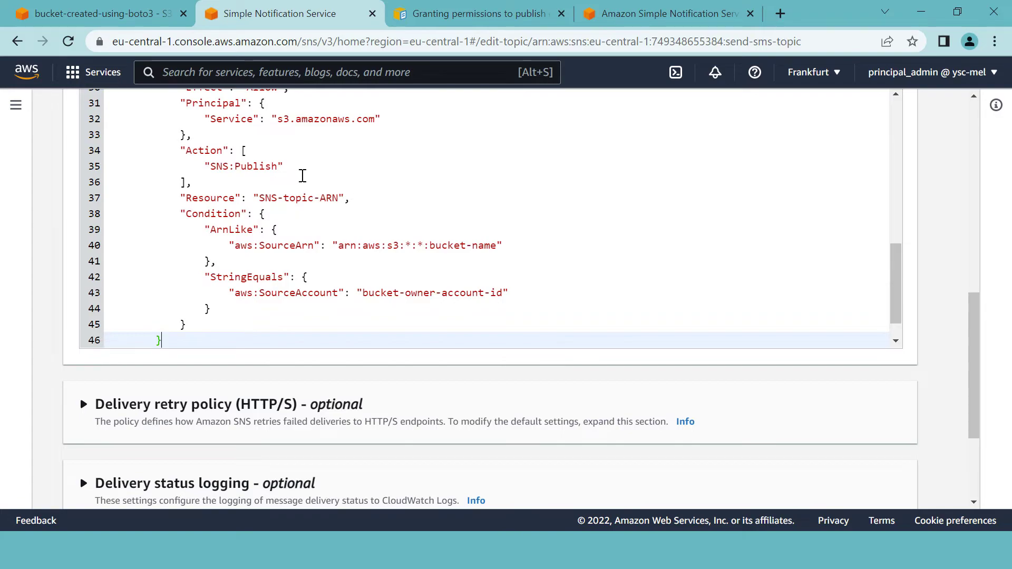
- Review the new statement's Principal and select its SNS-topic-ARN placeholder for replacement
scroll(253, 179, up, 2)
double_click(221, 186)
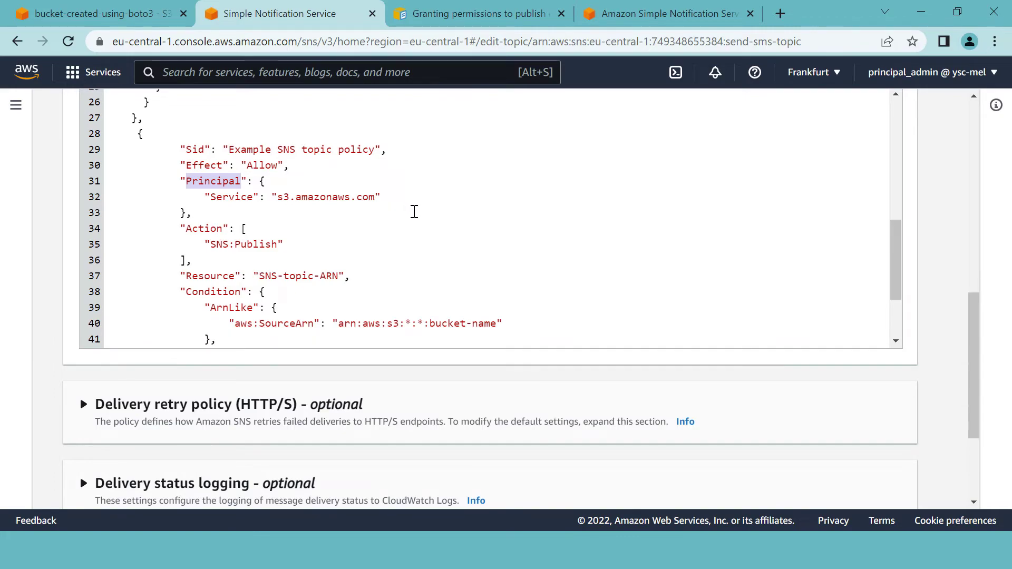
scroll(411, 209, down, 2)
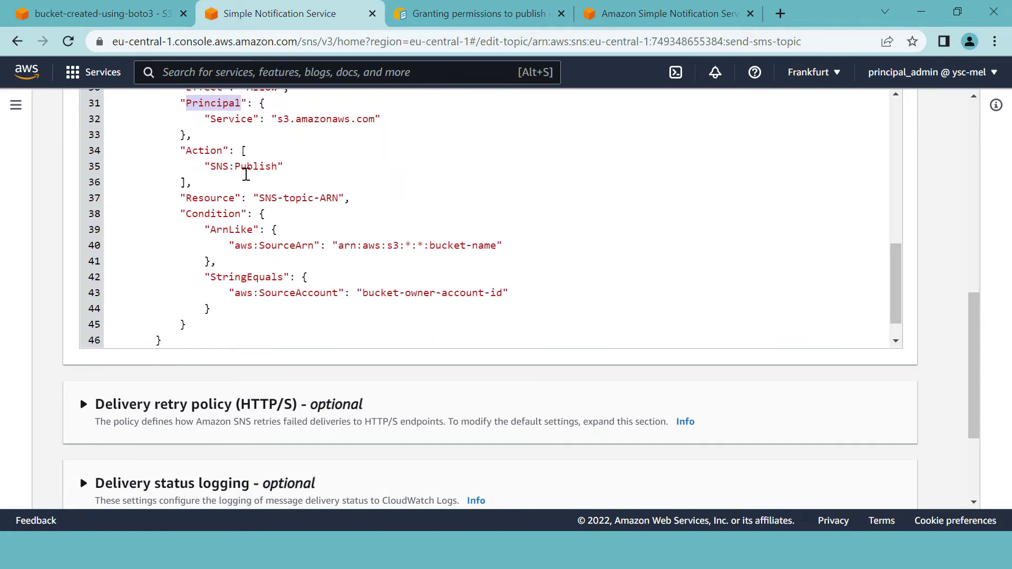
scroll(335, 190, up, 2)
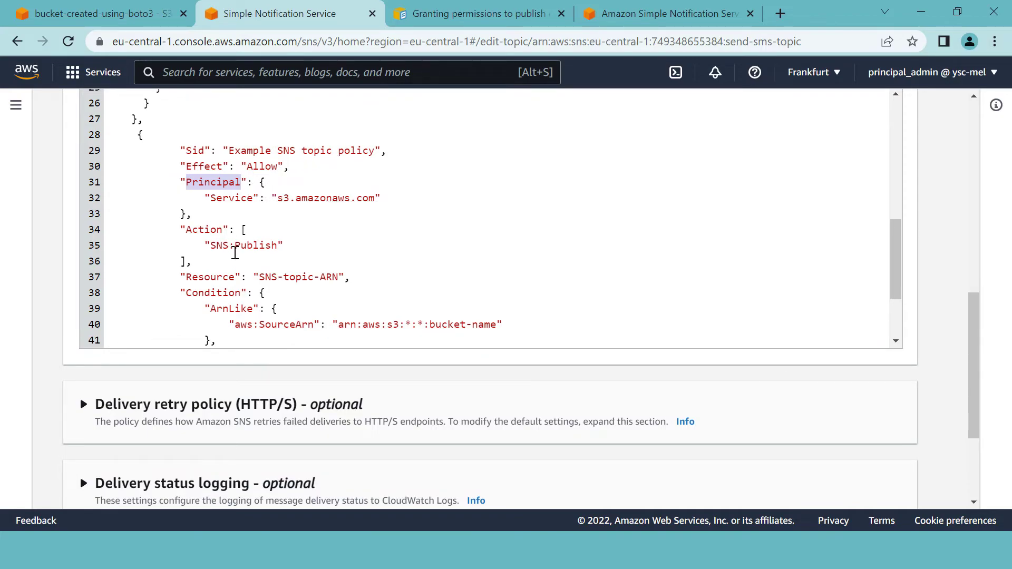
scroll(442, 243, down, 3)
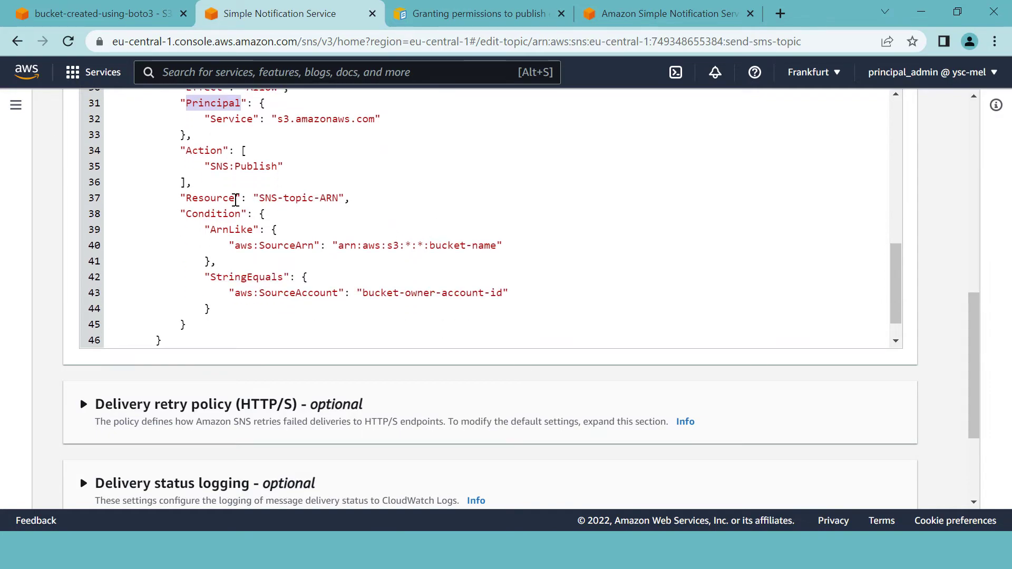
drag(261, 198, 337, 201)
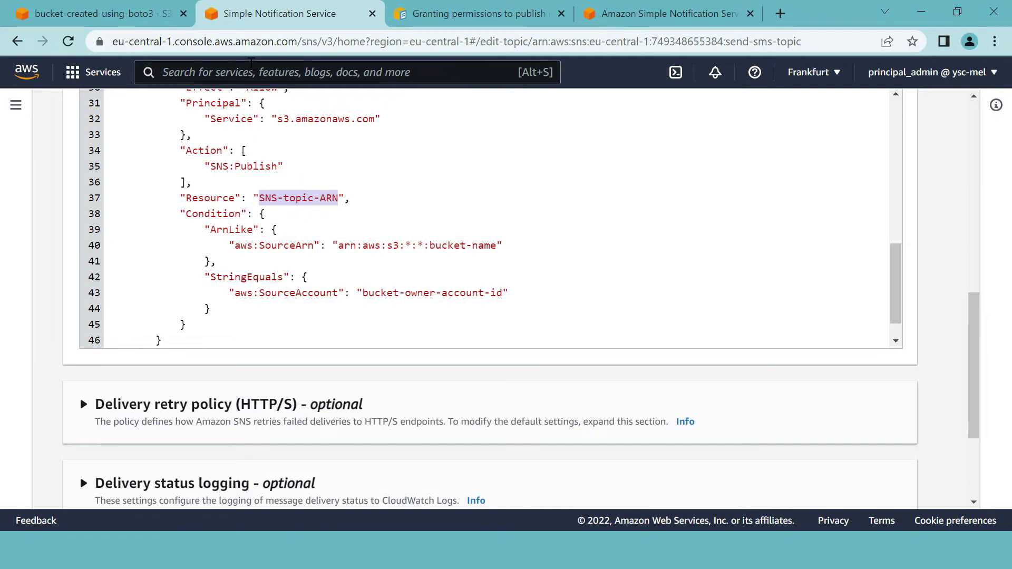
scroll(407, 254, up, 15)
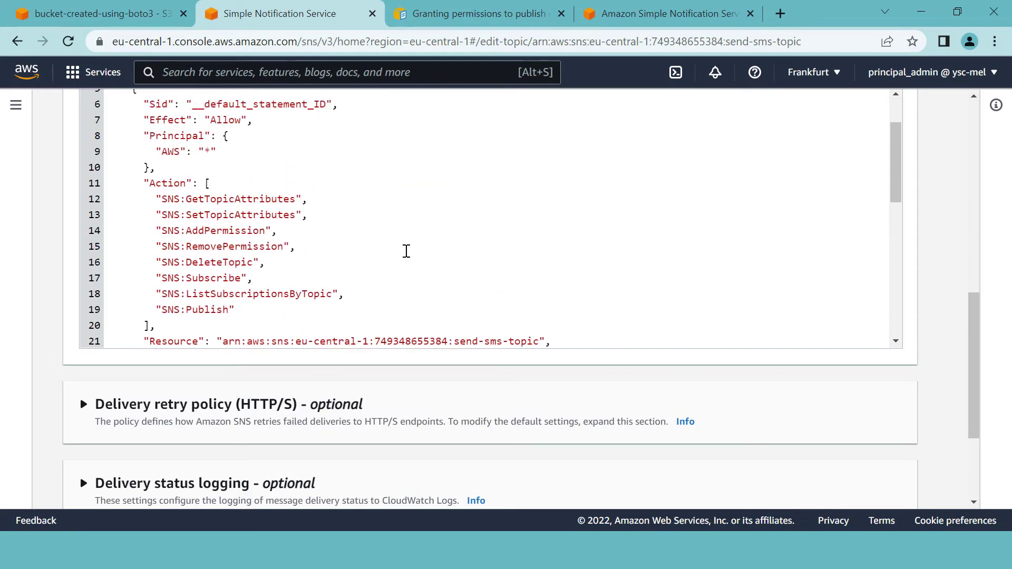
scroll(475, 270, up, 3)
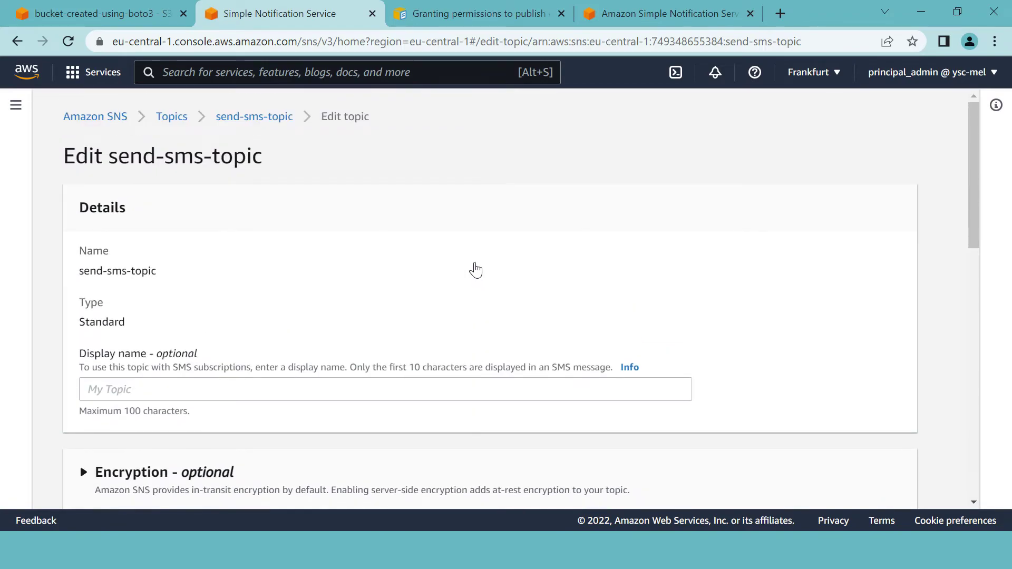
right_click(281, 13)
- Replace the SNS-topic-ARN placeholder with send-sms-topic's ARN copied from a duplicate tab
click(317, 131)
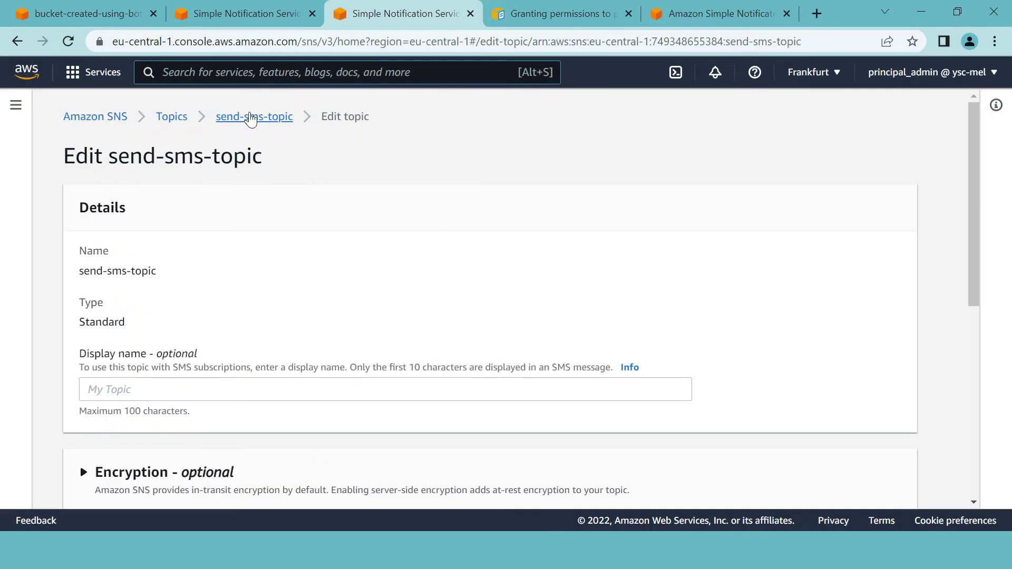
click(251, 118)
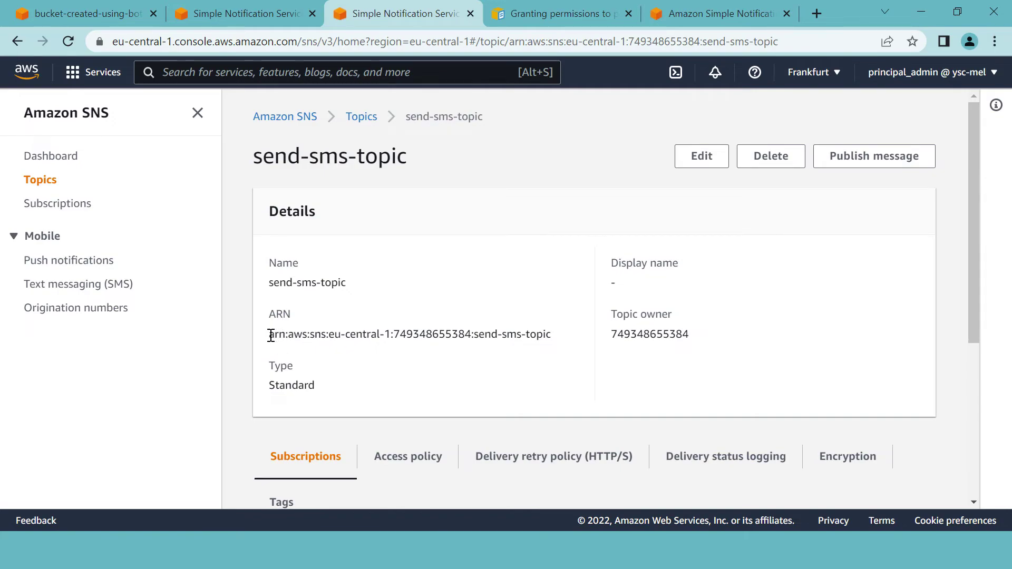
drag(270, 336, 566, 342)
key(ctrl+c)
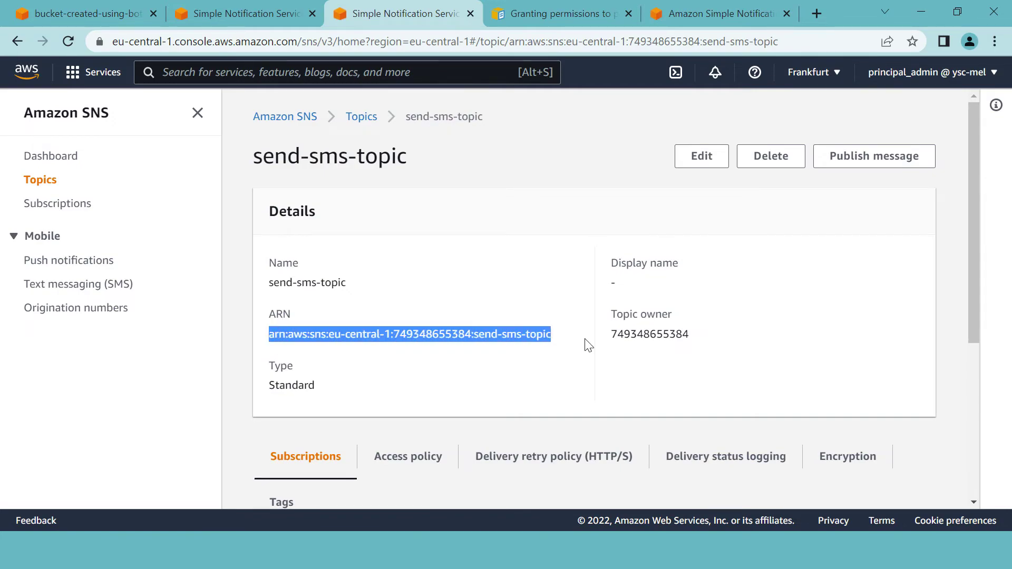
click(249, 13)
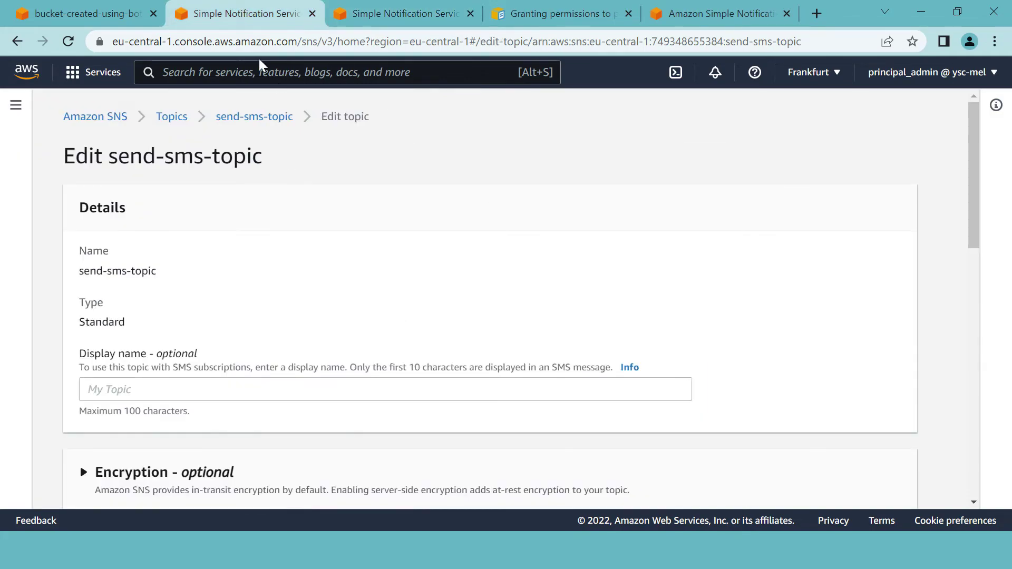
scroll(357, 179, down, 10)
scroll(311, 229, down, 6)
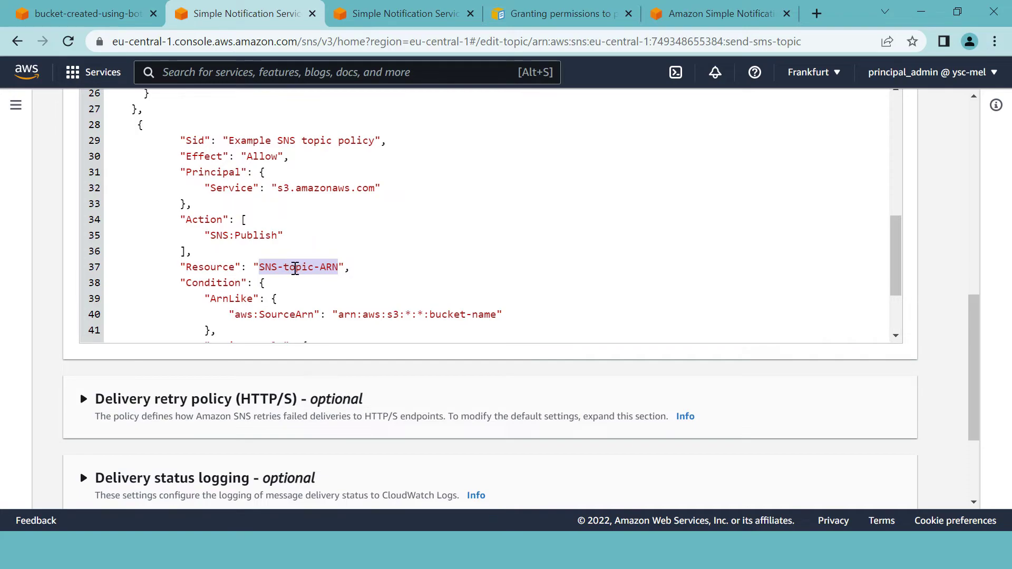
key(BackSpace)
key(ctrl+v)
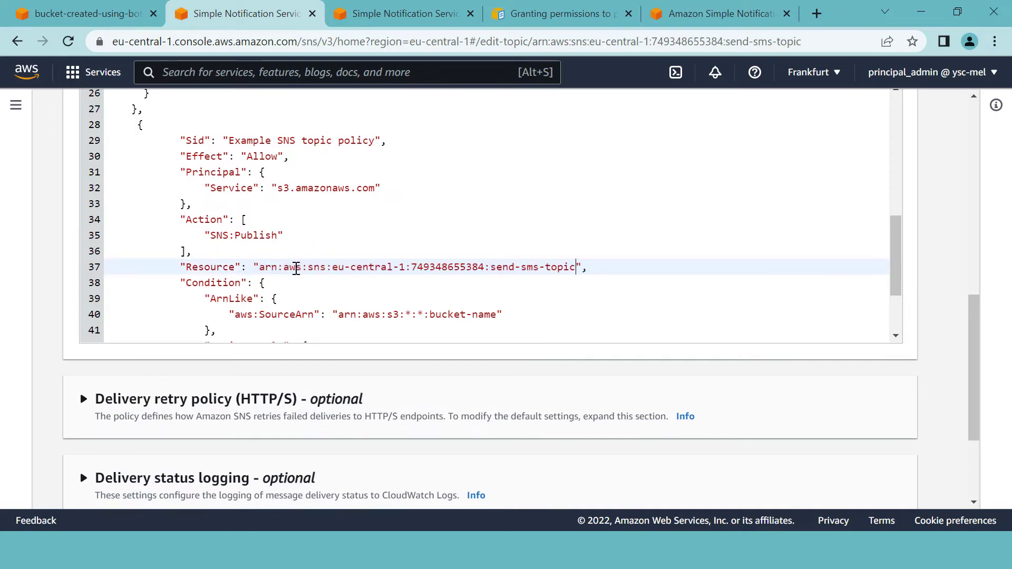
- Change the bucket-name placeholder to bucket-created-using-boto3 in the SourceArn condition
scroll(420, 230, down, 2)
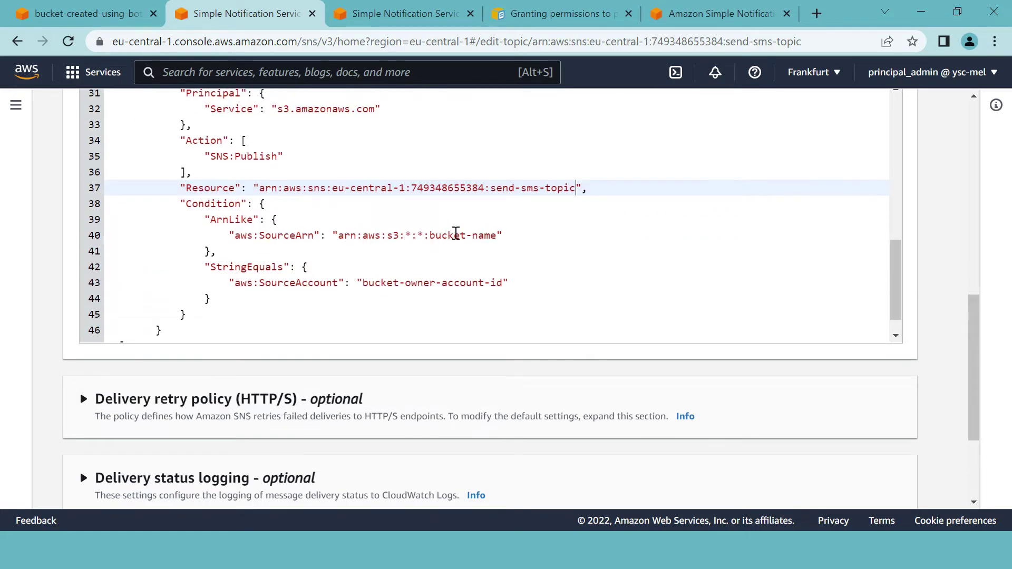
click(496, 237)
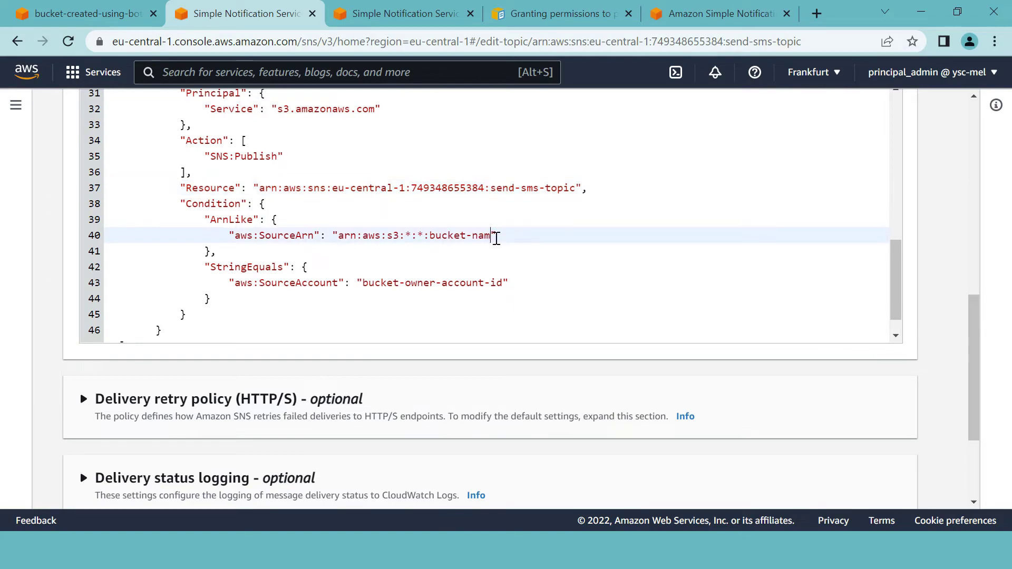
key(BackSpace)
key(BackSpace)
text(created-using-boto3)
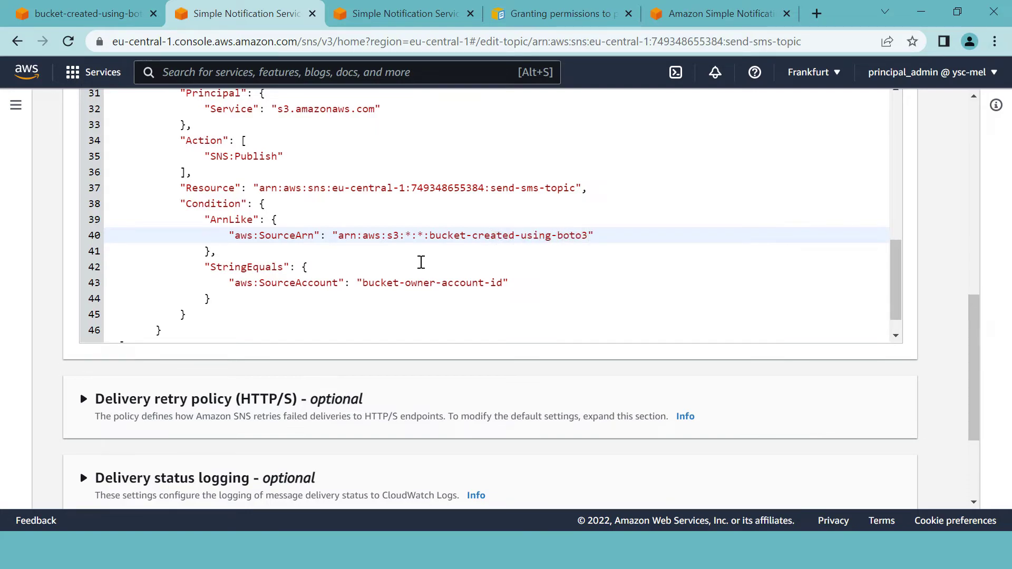
- Set aws:SourceAccount to the account ID taken from the topic ARN
scroll(436, 292, down, 1)
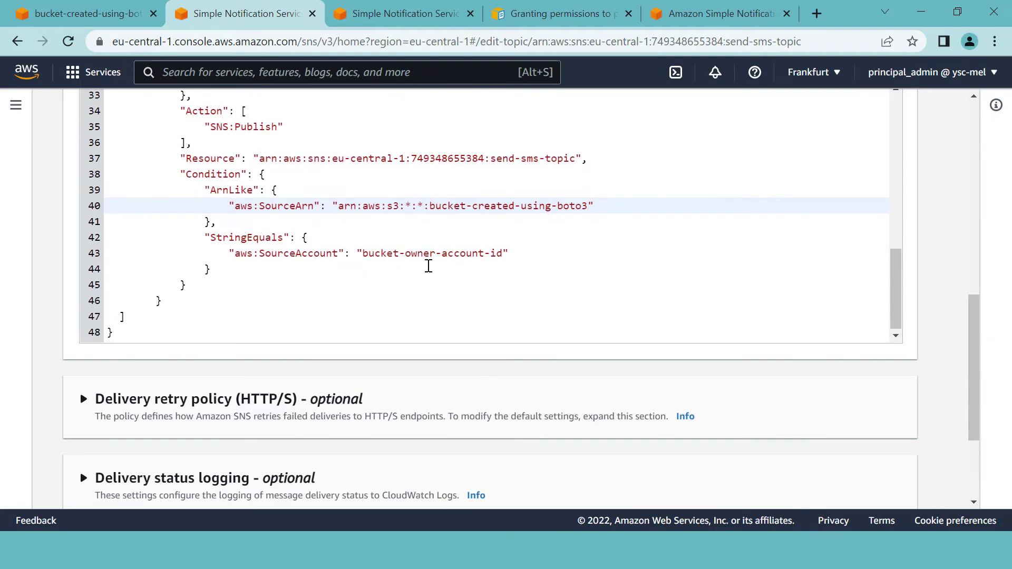
double_click(430, 157)
key(ctrl+c)
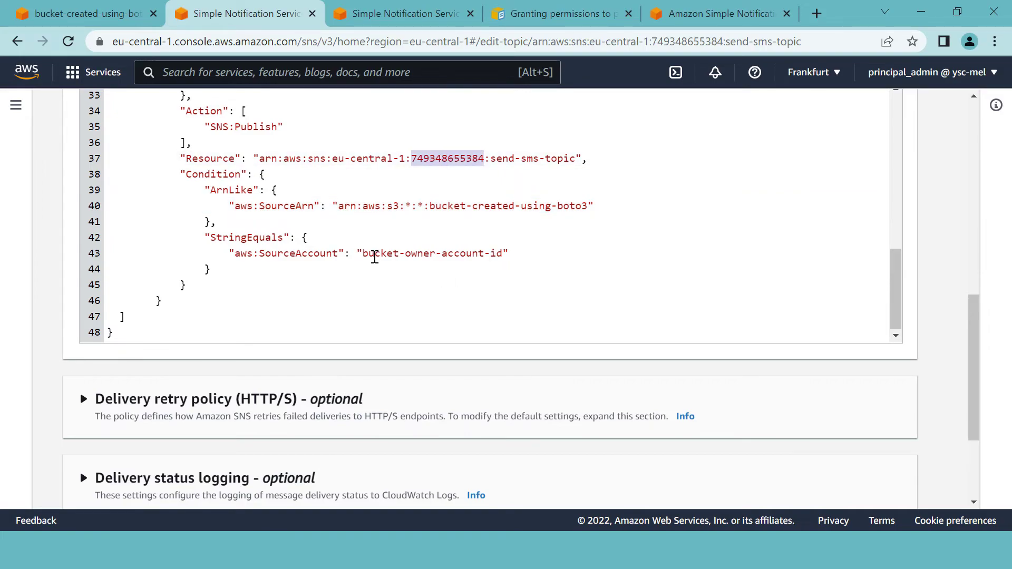
drag(362, 254, 501, 255)
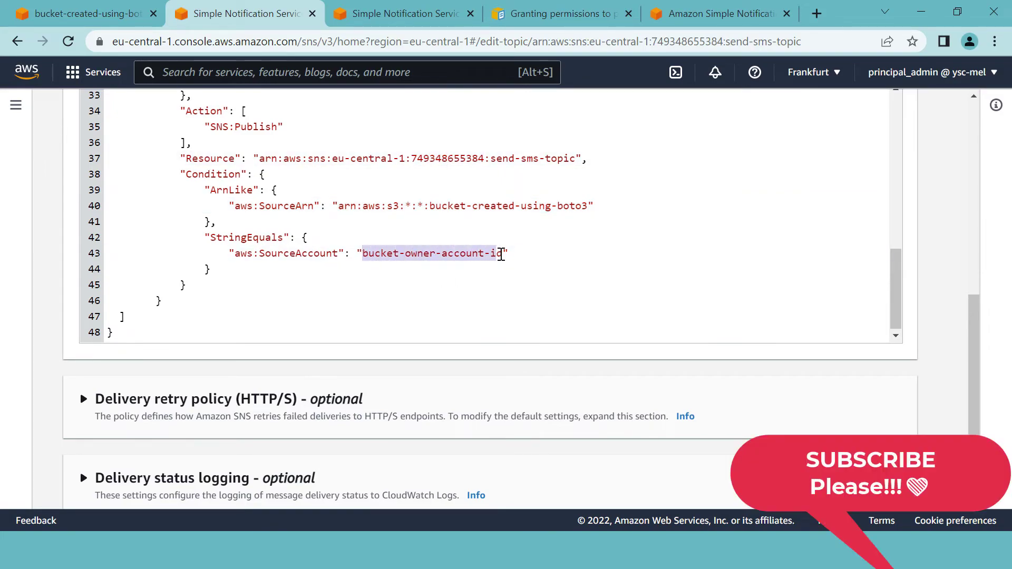
key(BackSpace)
key(ctrl+v)
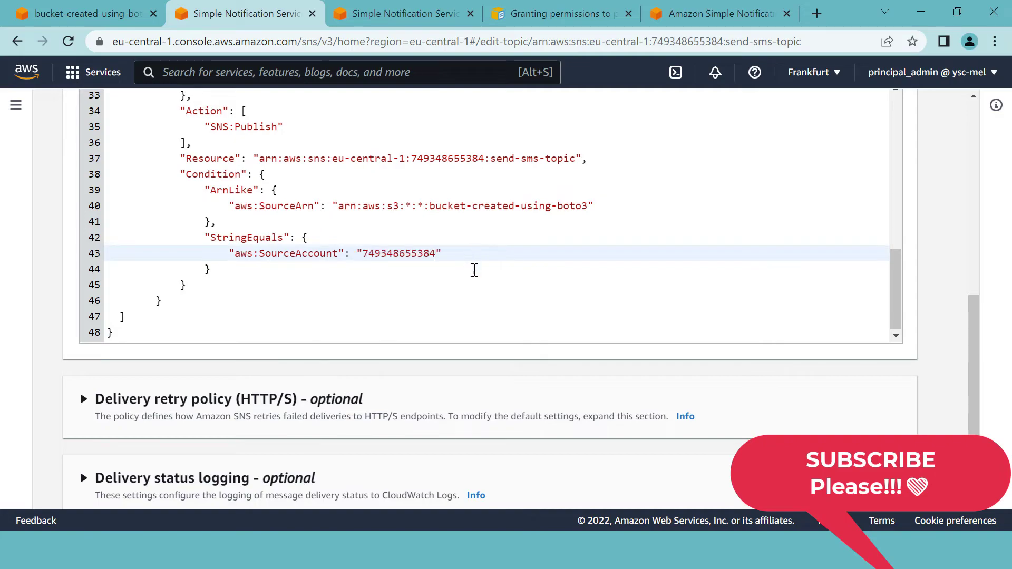
click(378, 300)
- Check the topic ARN on the Resource line and the bucket name in SourceArn
scroll(364, 284, up, 4)
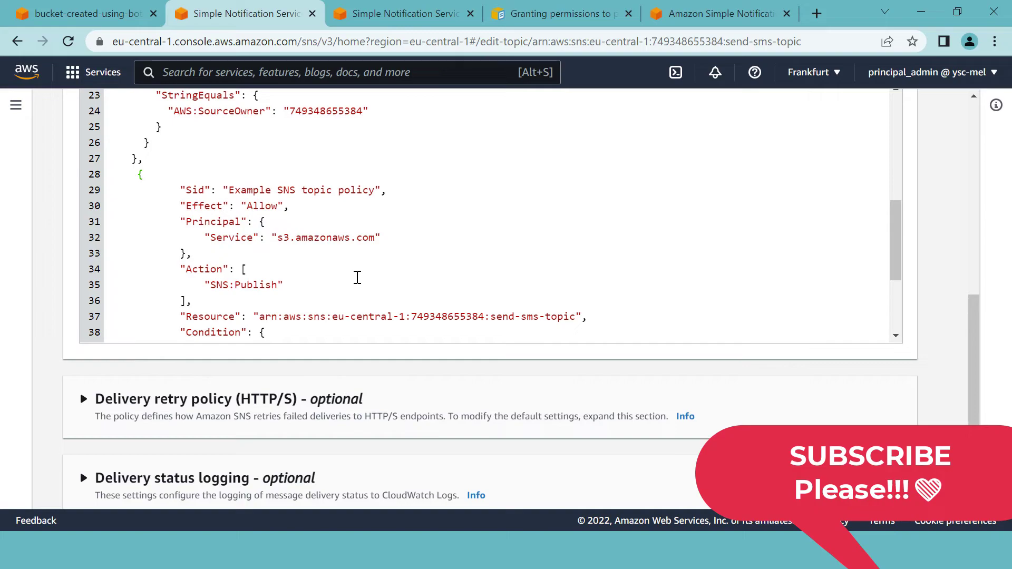
scroll(304, 210, down, 2)
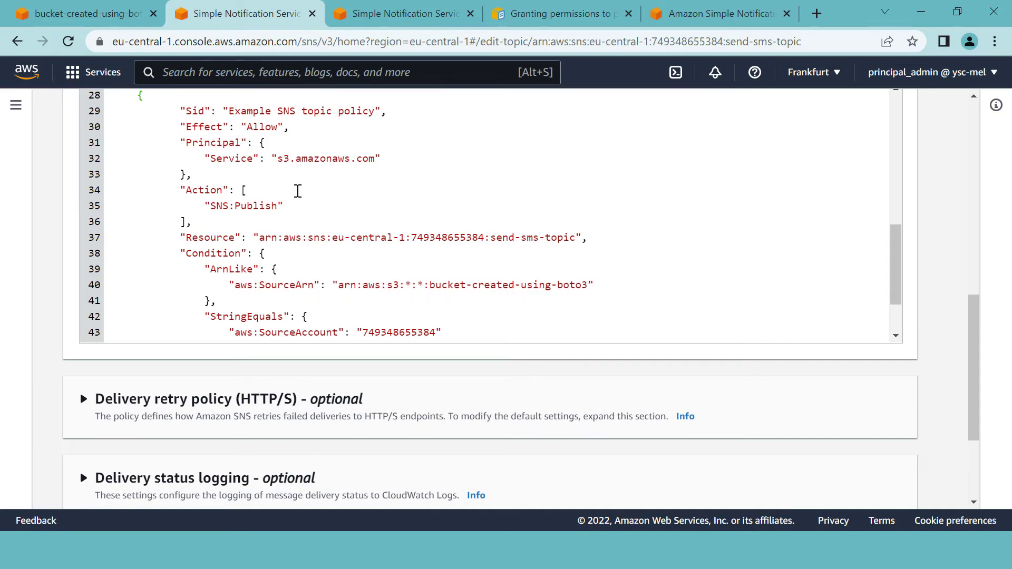
scroll(290, 180, down, 2)
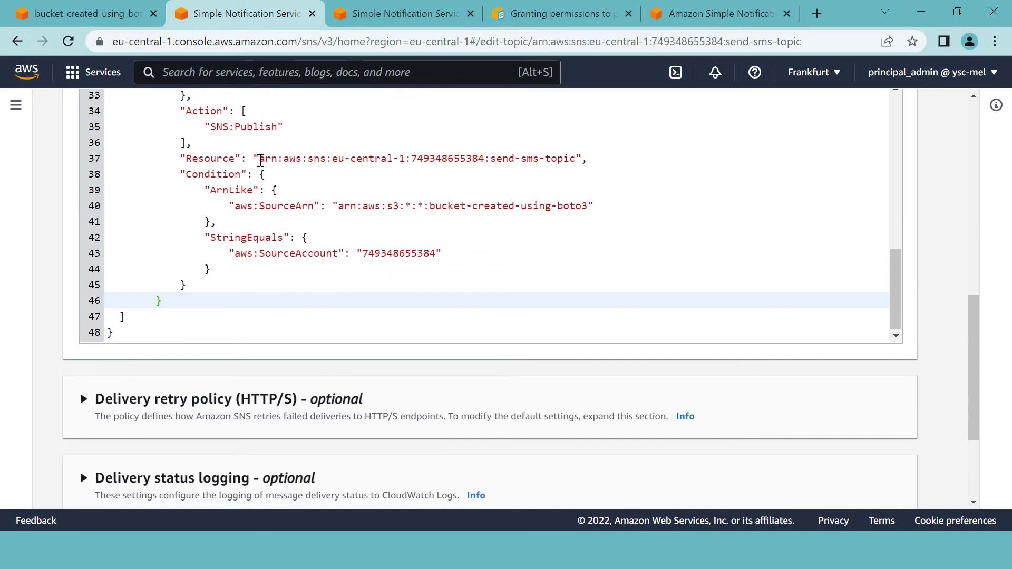
drag(260, 160, 598, 158)
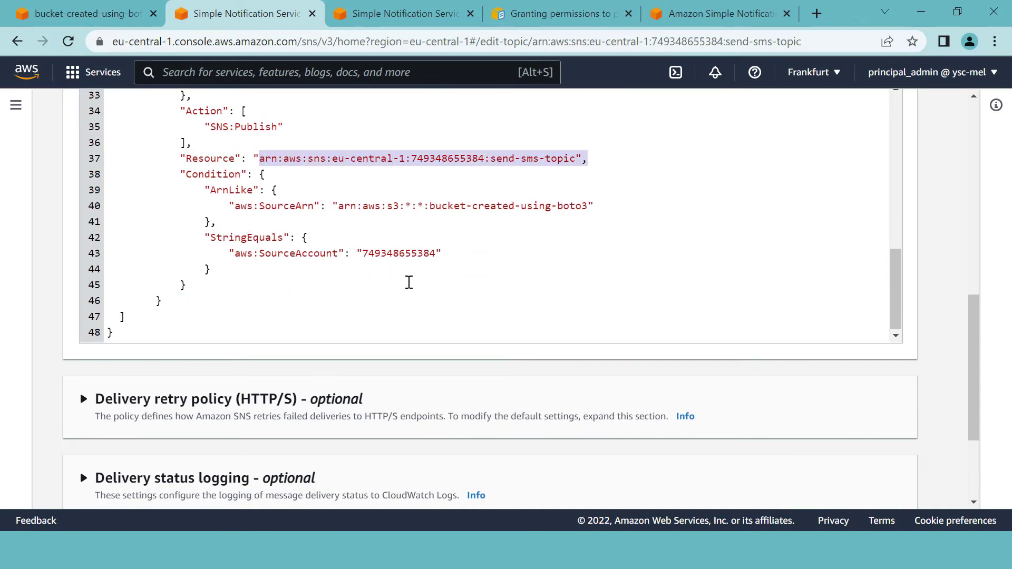
drag(429, 206, 588, 206)
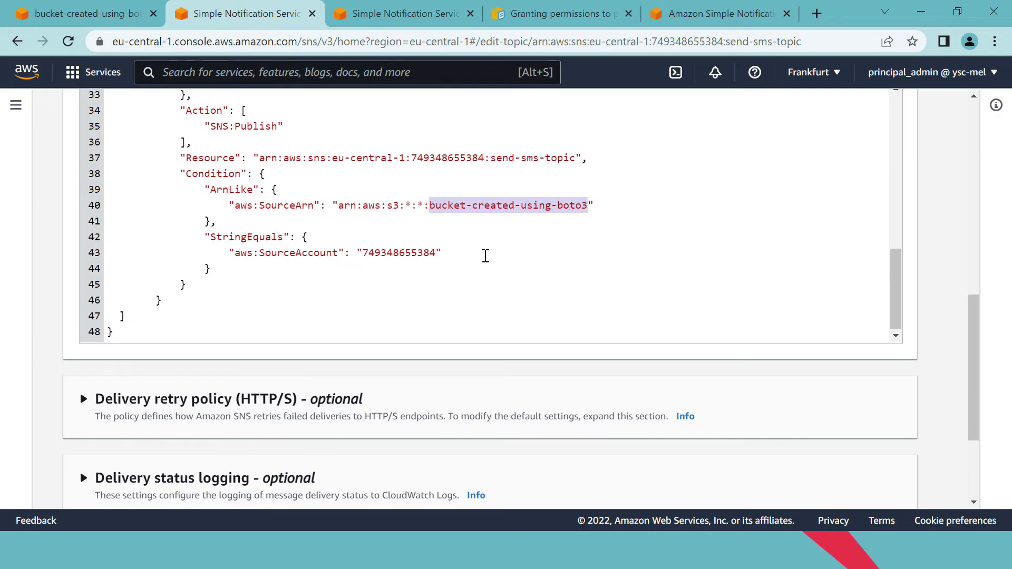
scroll(635, 369, down, 3)
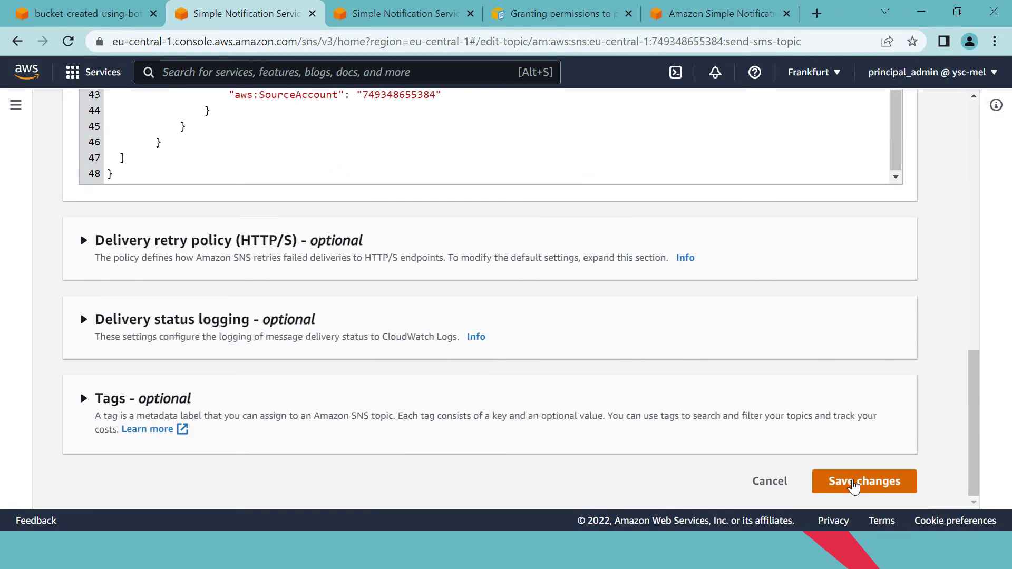
- Save the send-sms-topic access policy, then successfully save the object-delete-notif event notification
click(846, 481)
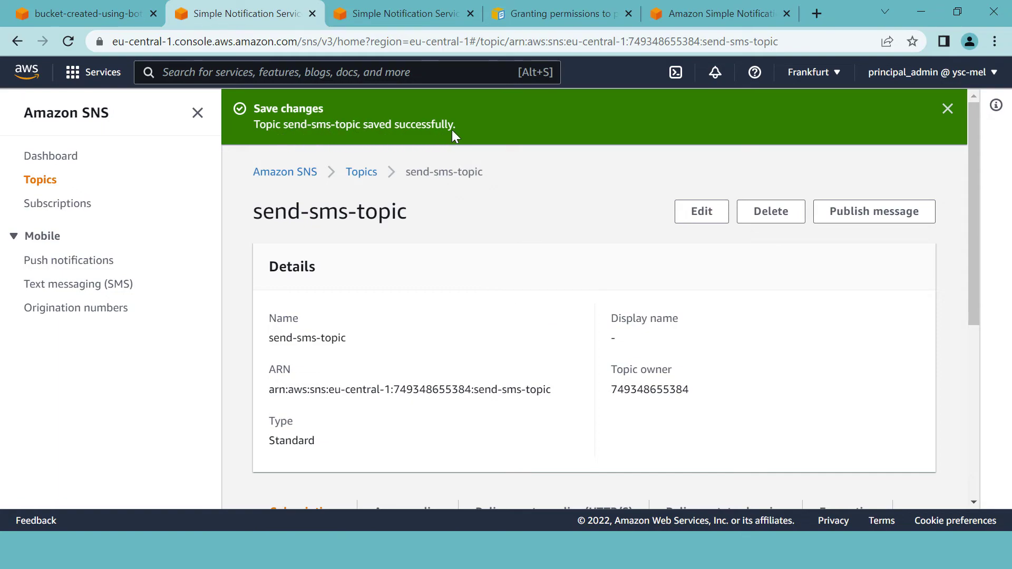
click(101, 16)
scroll(419, 354, down, 6)
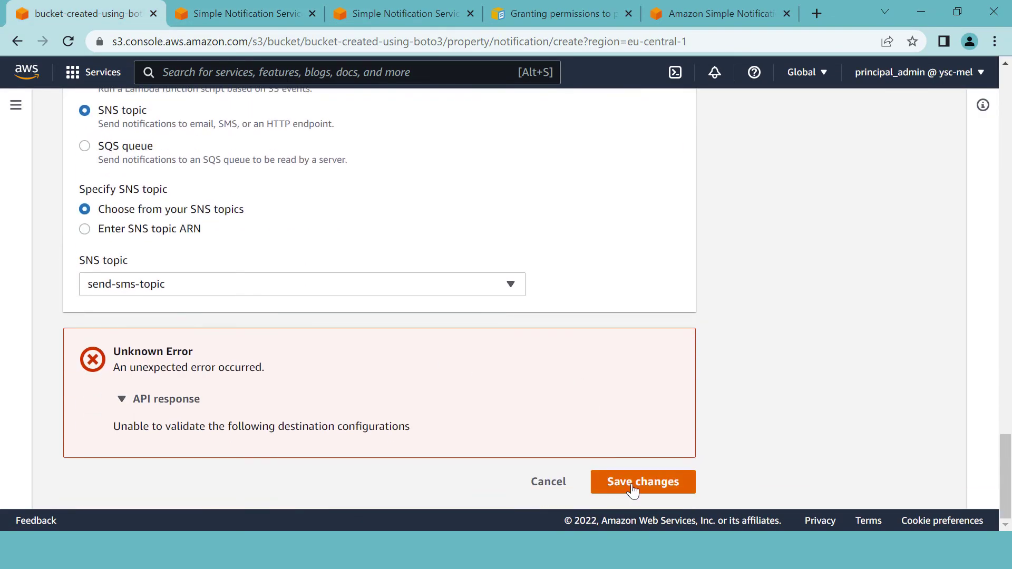
click(633, 488)
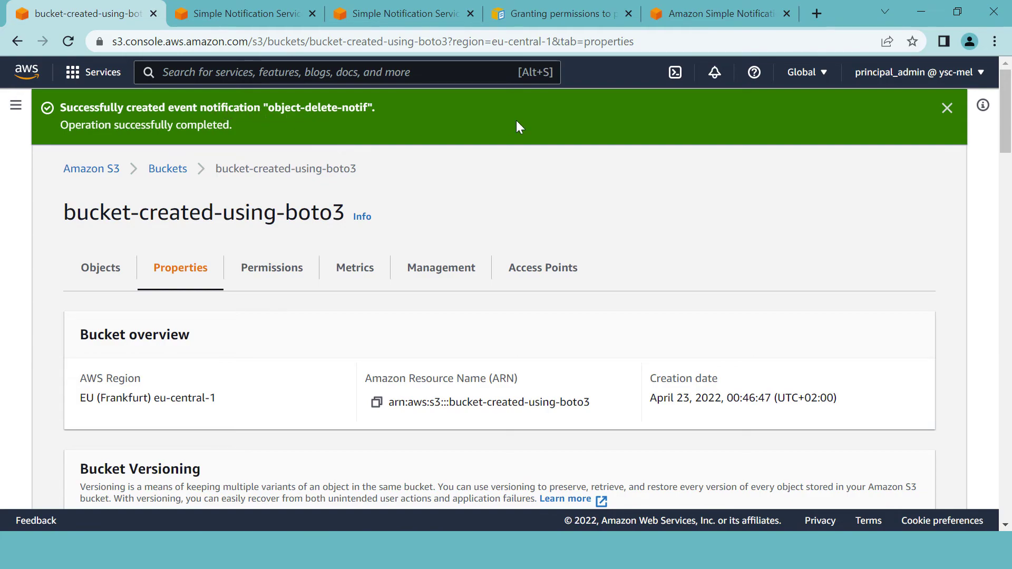
- Open bucket-created-using-boto3 and select mel-youtube-banner.jpg for deletion
click(167, 175)
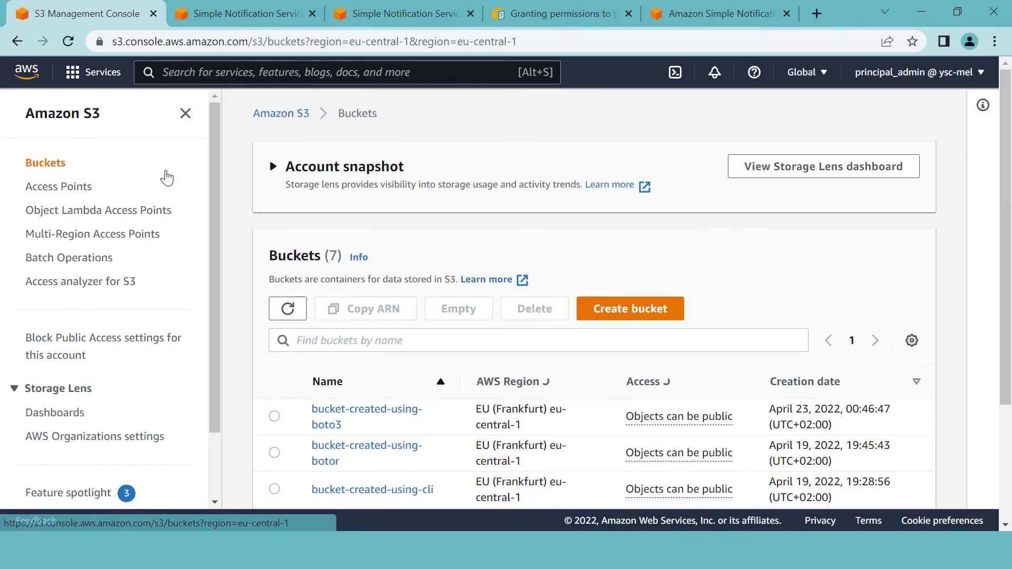
scroll(454, 297, down, 2)
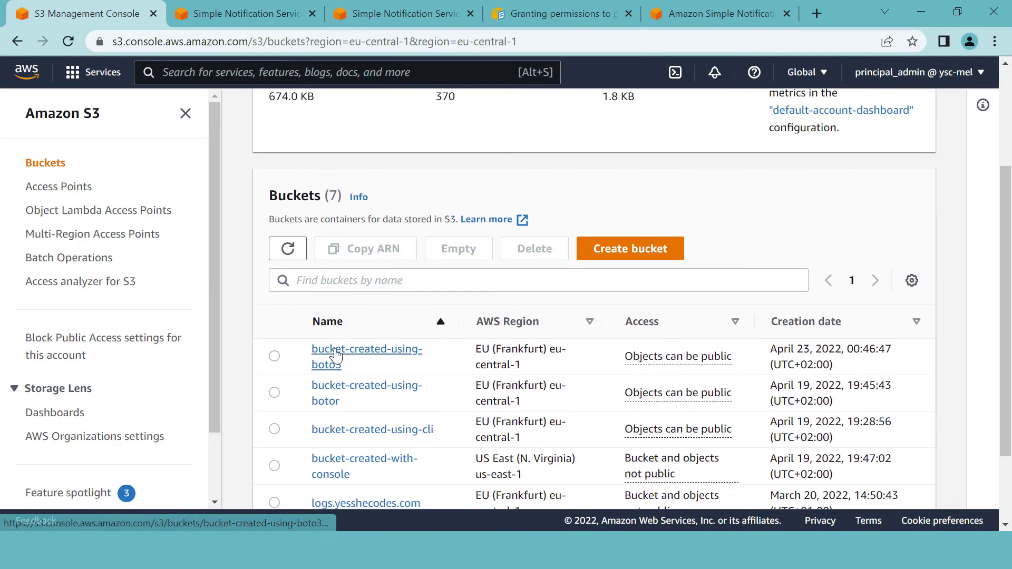
click(336, 356)
scroll(561, 327, down, 2)
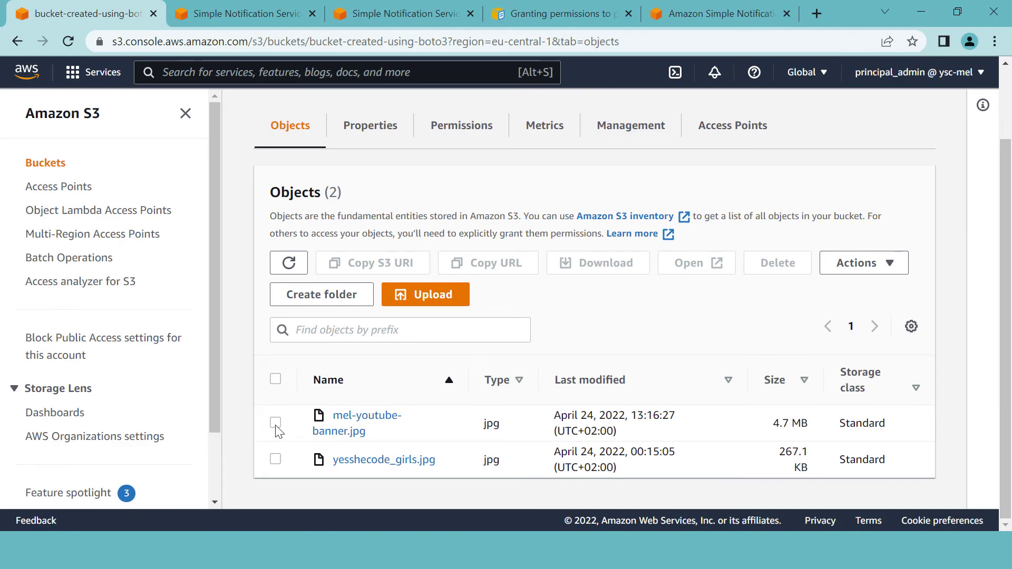
click(275, 423)
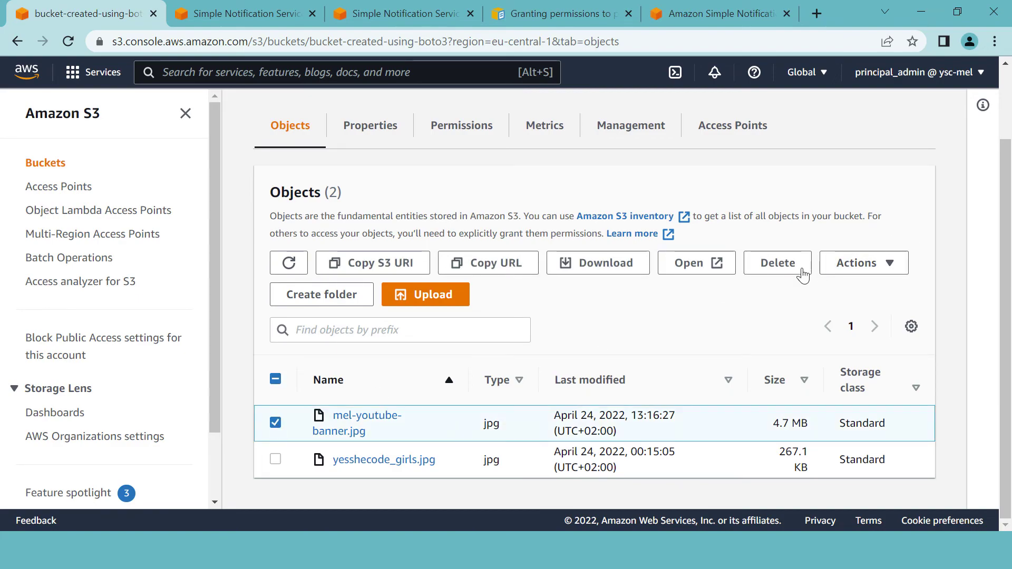
click(778, 264)
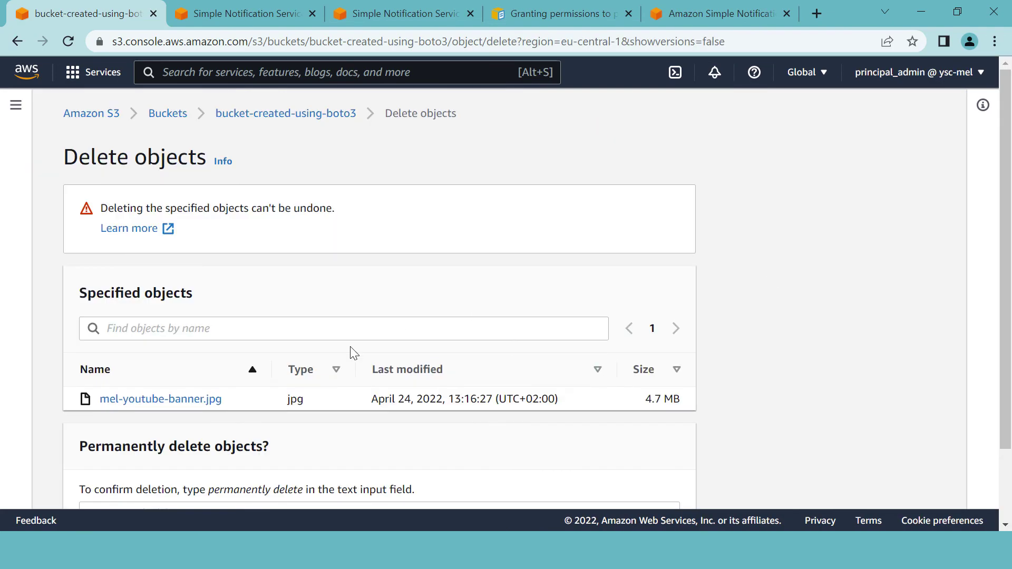
- Confirm permanent deletion by pasting the confirmation phrase and deleting the object
scroll(355, 350, down, 1)
scroll(357, 347, down, 1)
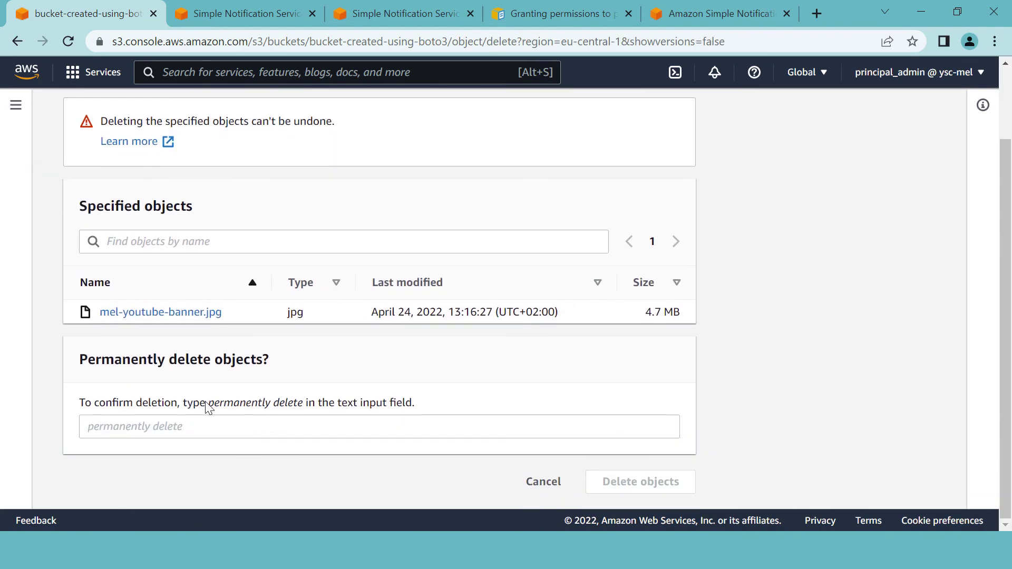
drag(210, 404, 294, 401)
key(ctrl+c)
click(198, 425)
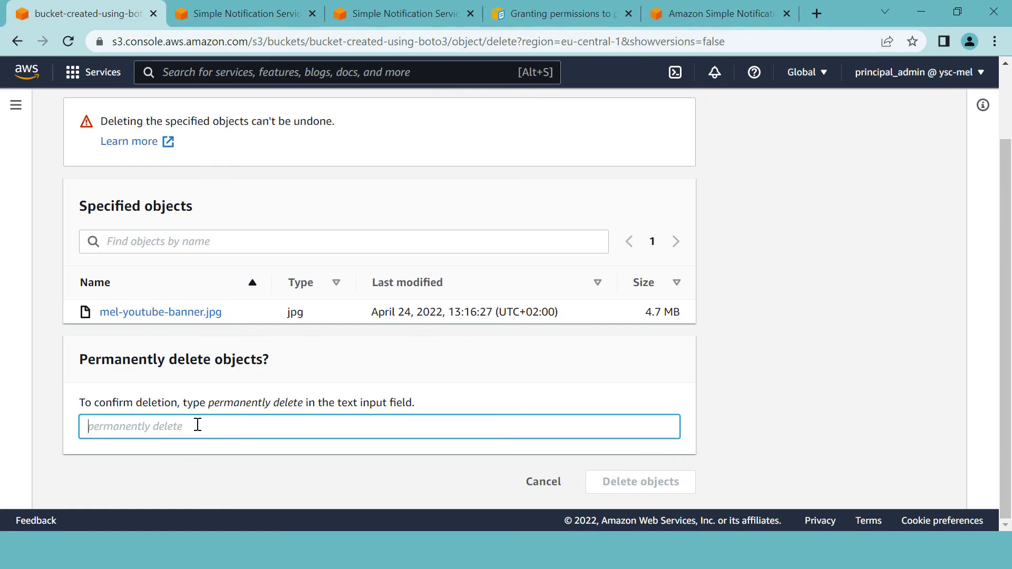
key(ctrl+v)
click(626, 491)
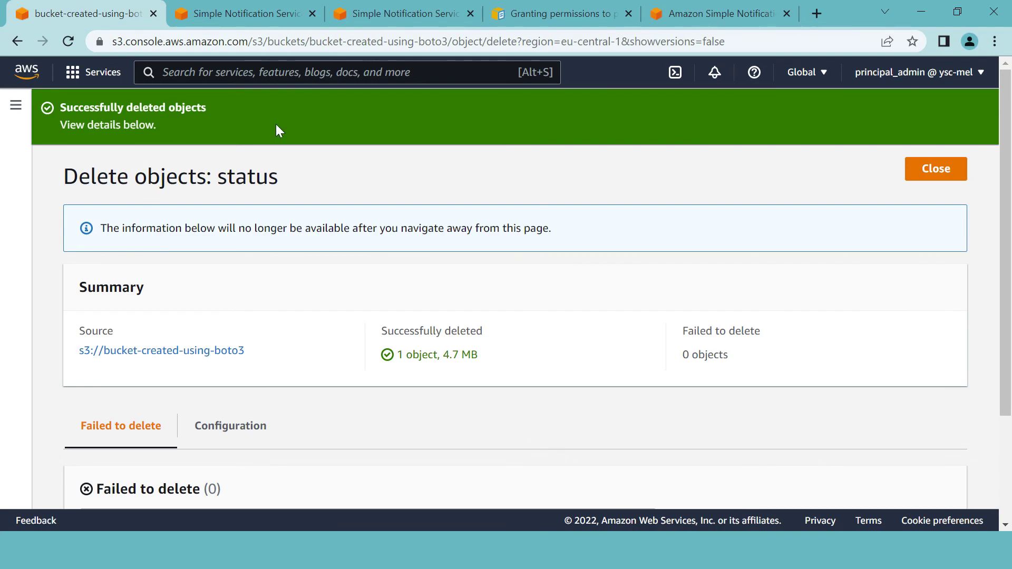
scroll(648, 372, down, 1)
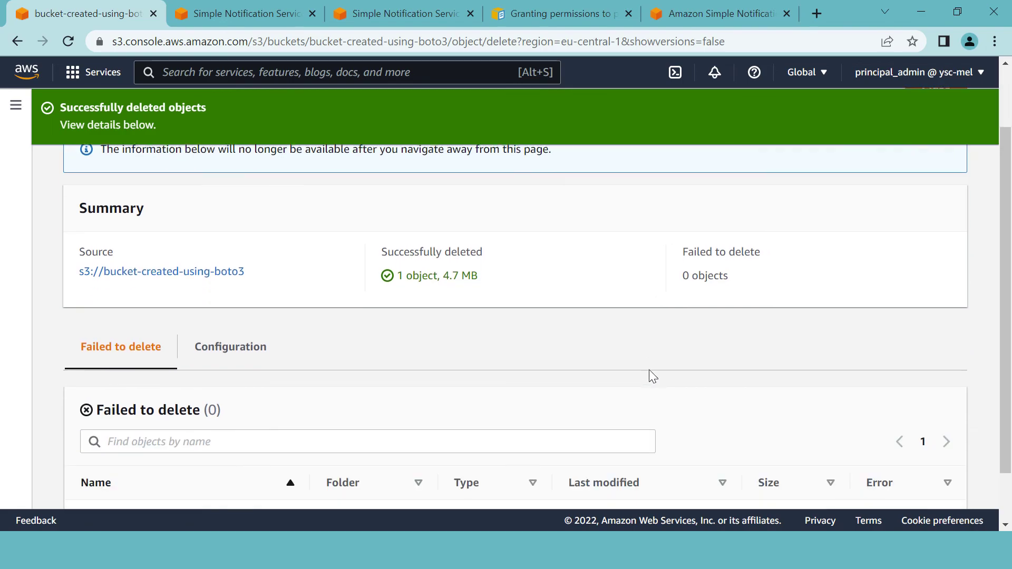
scroll(649, 371, down, 1)
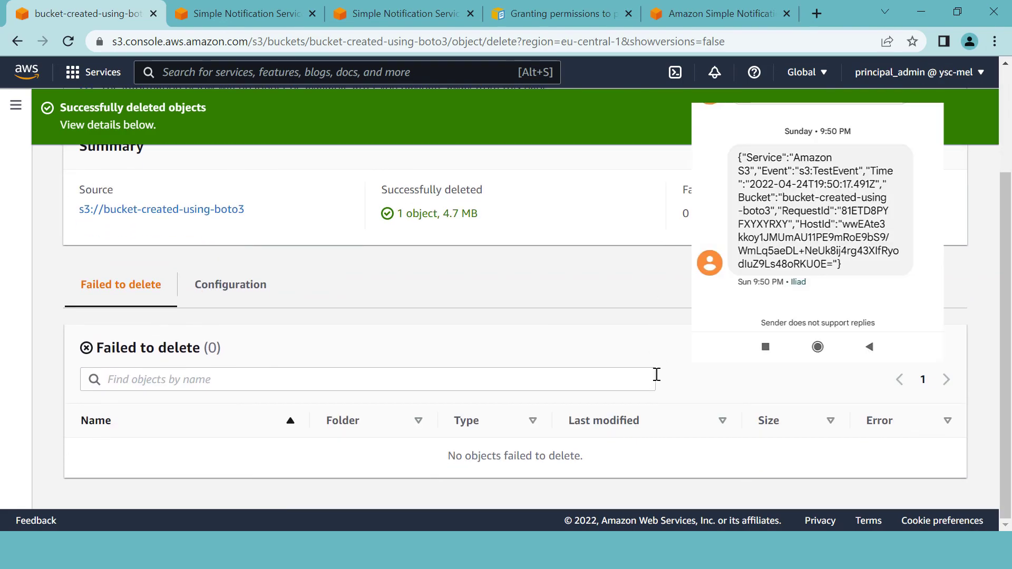